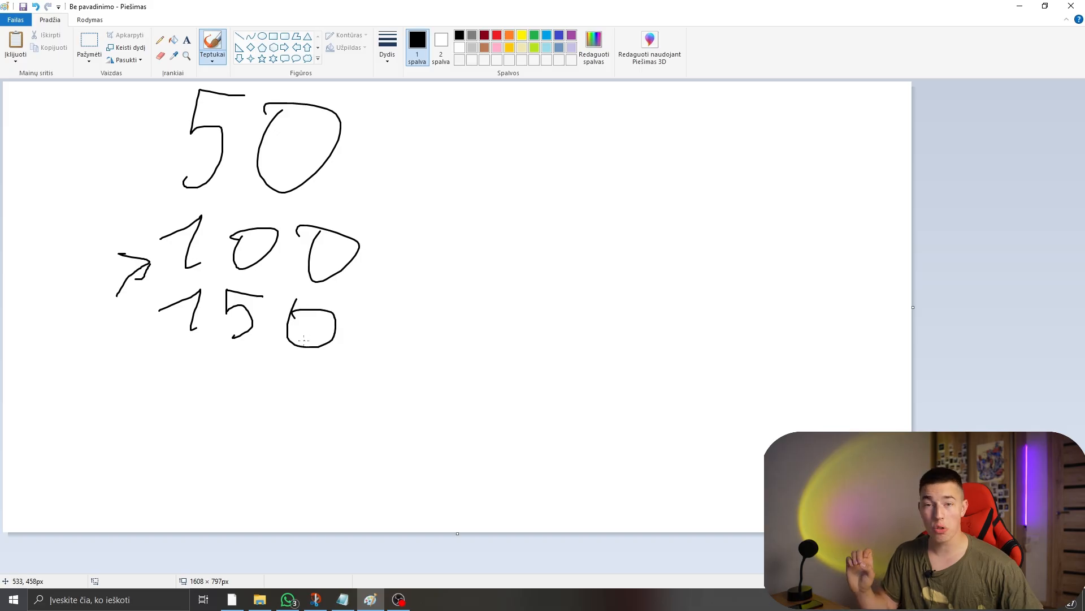
Handwrite 250 below the 150 in the number column and draw a circle around it
mouse_move(162, 382)
left_mouse_down()
mouse_move(194, 380)
mouse_move(197, 411)
left_mouse_up()
left_click_drag(249, 369, 232, 420)
left_click_drag(306, 385, 307, 384)
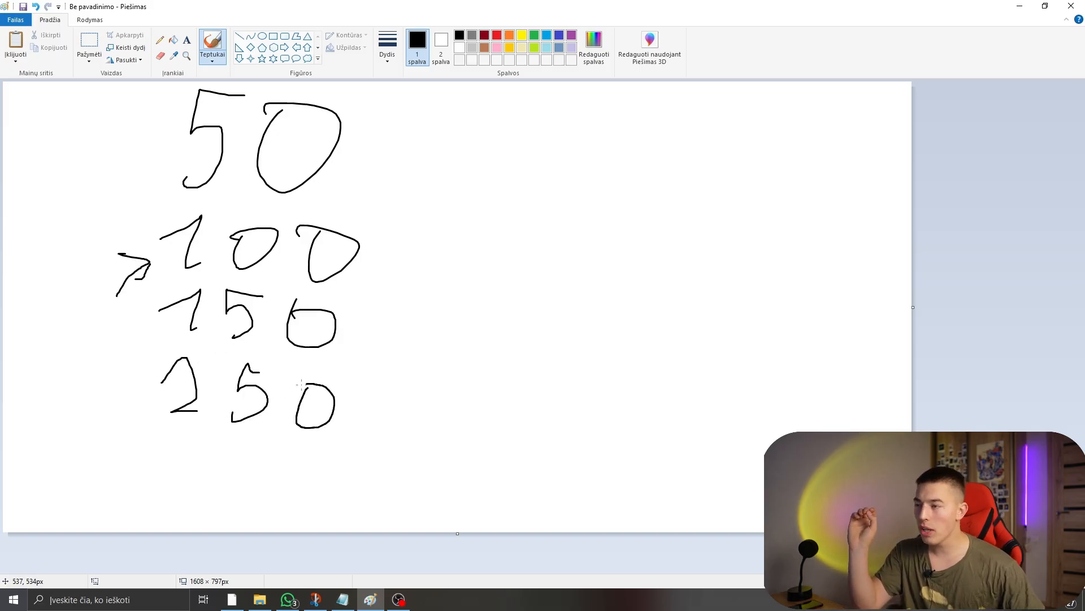
mouse_move(127, 450)
left_mouse_down()
mouse_move(377, 421)
mouse_move(161, 361)
mouse_move(193, 462)
left_mouse_up()
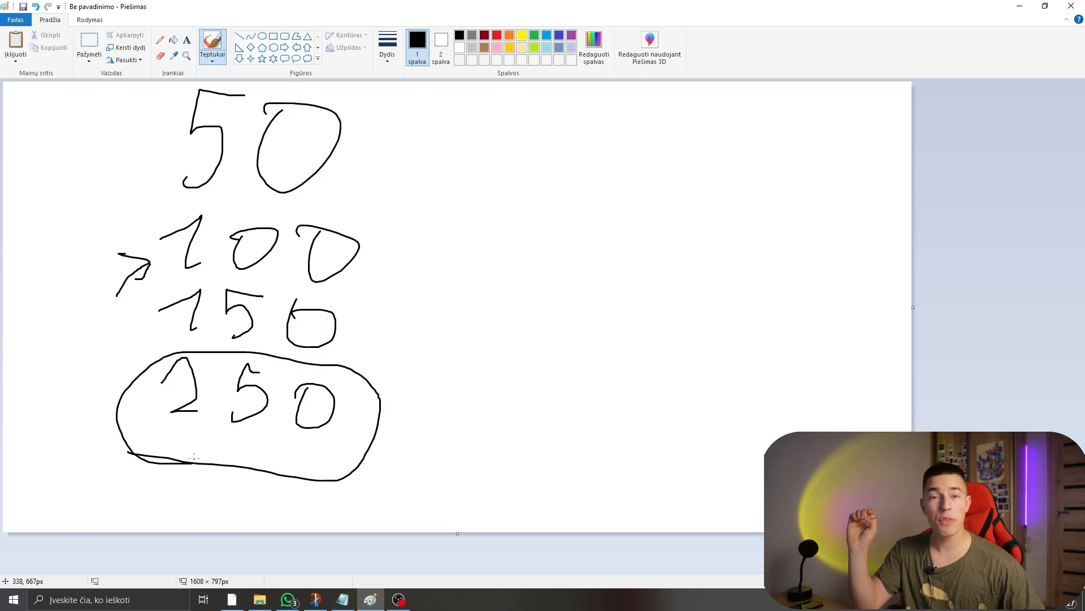
Handwrite 500 in the empty area beside the number column and draw a long line beneath it
left_click_drag(574, 113, 625, 162)
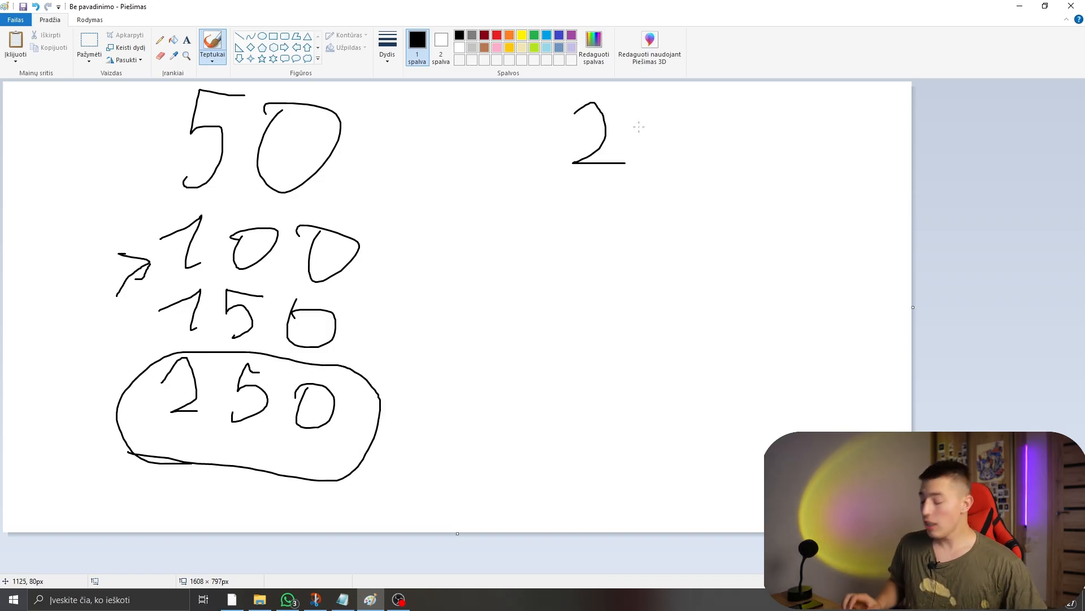
key("ctrl+z")
mouse_move(644, 114)
left_mouse_down()
mouse_move(593, 114)
mouse_move(604, 163)
left_mouse_up()
left_click_drag(699, 119, 699, 120)
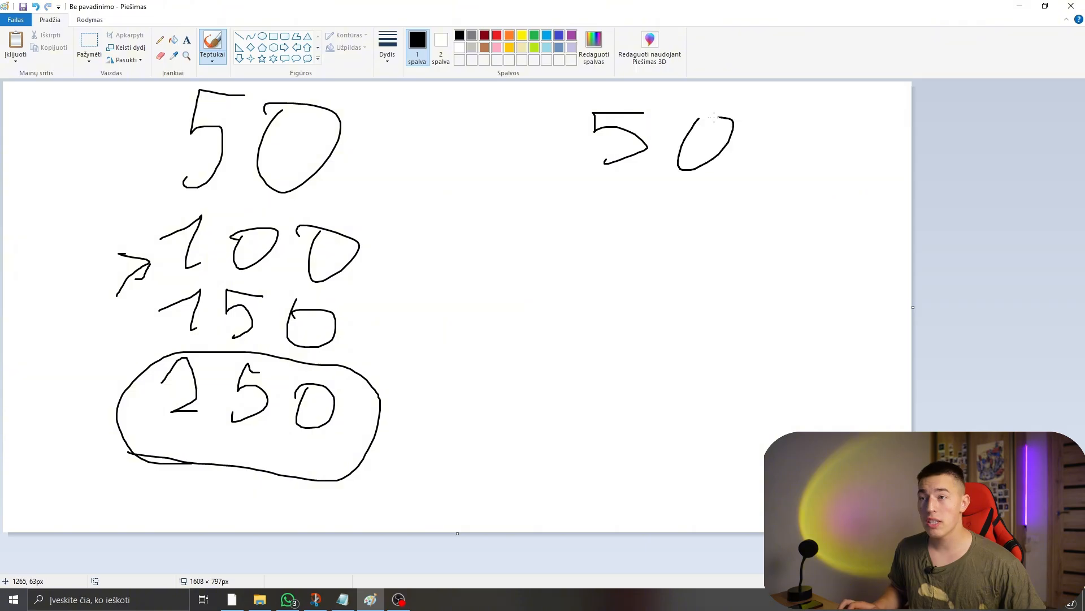
left_click_drag(797, 131, 792, 131)
left_click_drag(494, 186, 902, 226)
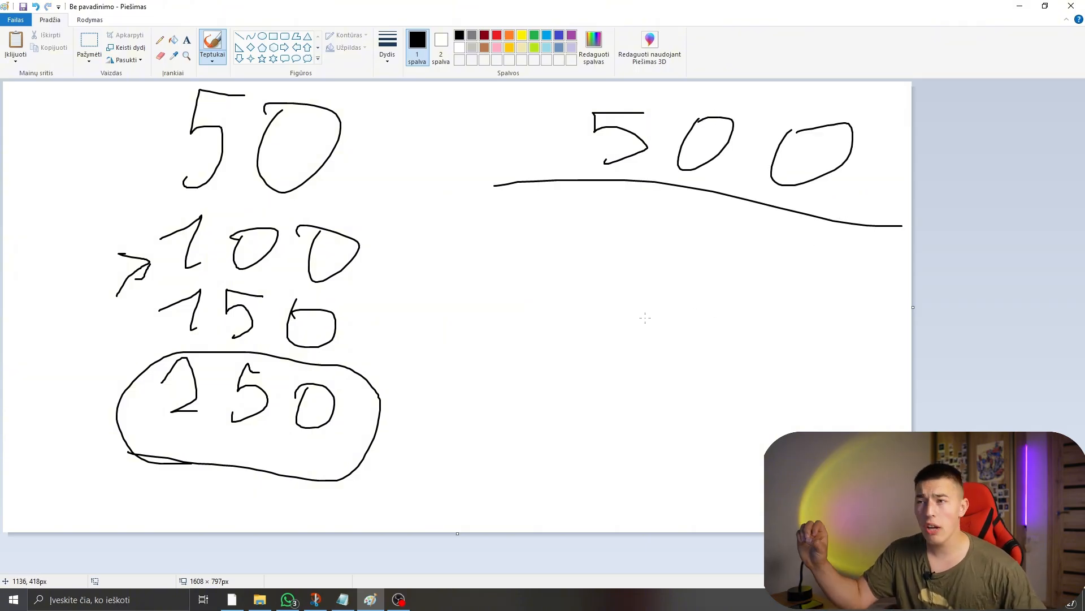
Handwrite 10,000 below the line under 500, squeeze an extra zero in before the comma, and draw a stroke beneath
mouse_move(540, 246)
left_mouse_down()
mouse_move(549, 296)
mouse_move(560, 286)
left_mouse_up()
mouse_move(603, 232)
left_mouse_down()
mouse_move(627, 240)
mouse_move(603, 228)
left_mouse_up()
left_click_drag(643, 299, 624, 335)
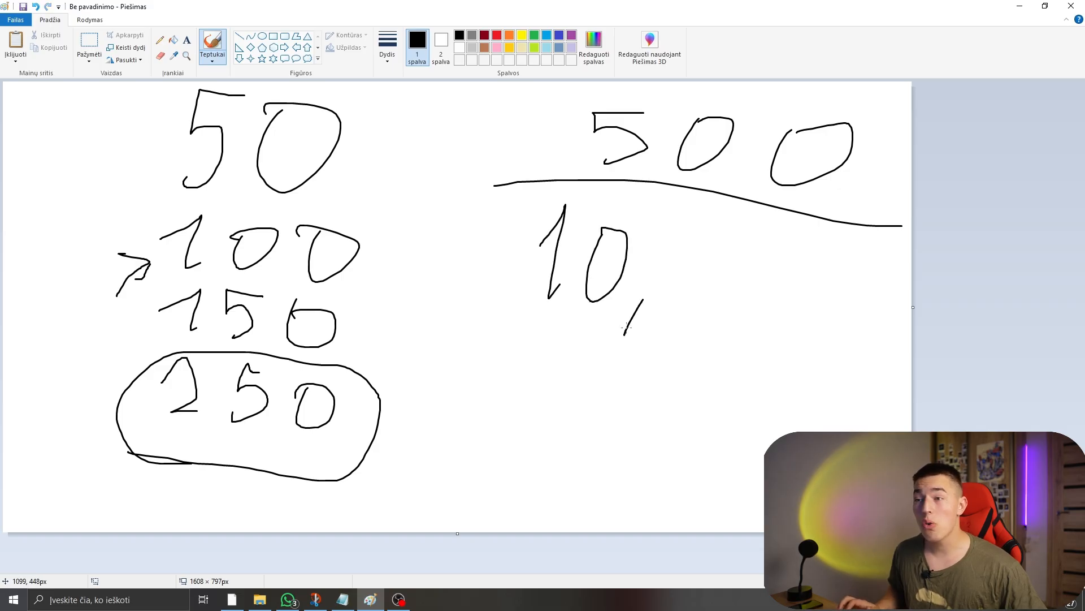
left_click_drag(690, 247, 682, 252)
mouse_move(779, 275)
left_mouse_down()
mouse_move(789, 325)
mouse_move(770, 264)
left_mouse_up()
left_click_drag(834, 275, 823, 275)
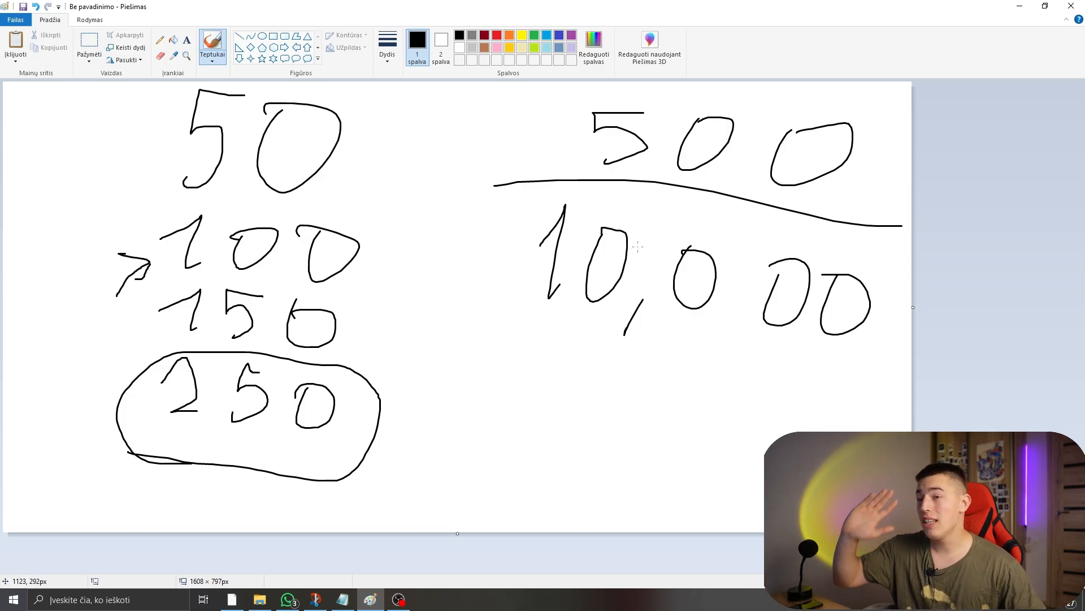
mouse_move(642, 249)
left_mouse_down()
mouse_move(620, 299)
mouse_move(639, 245)
left_mouse_up()
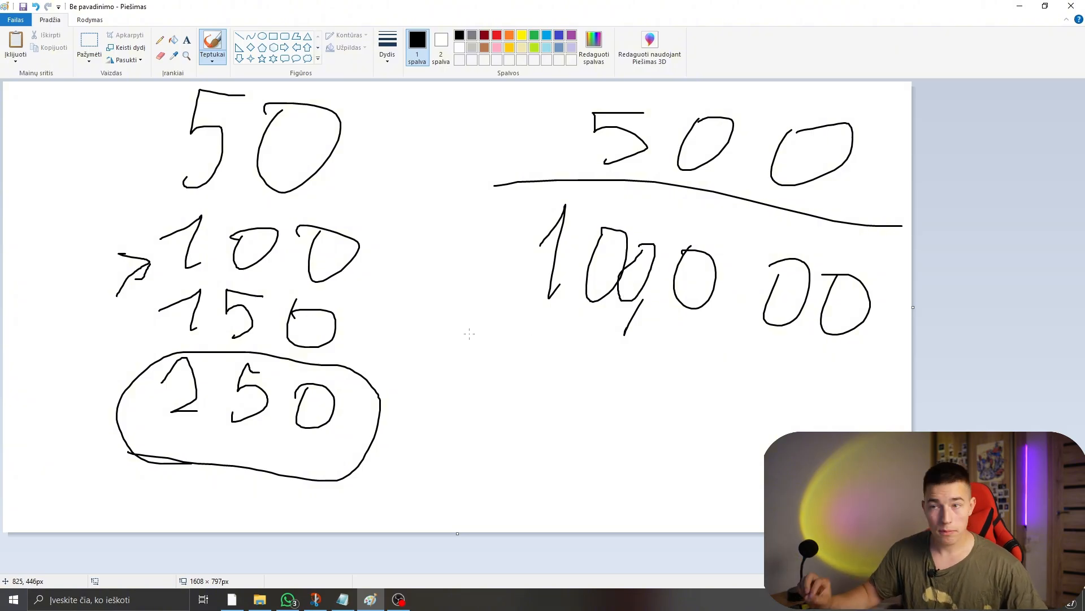
mouse_move(467, 336)
left_mouse_down()
mouse_move(875, 341)
mouse_move(656, 203)
mouse_move(609, 340)
left_mouse_up()
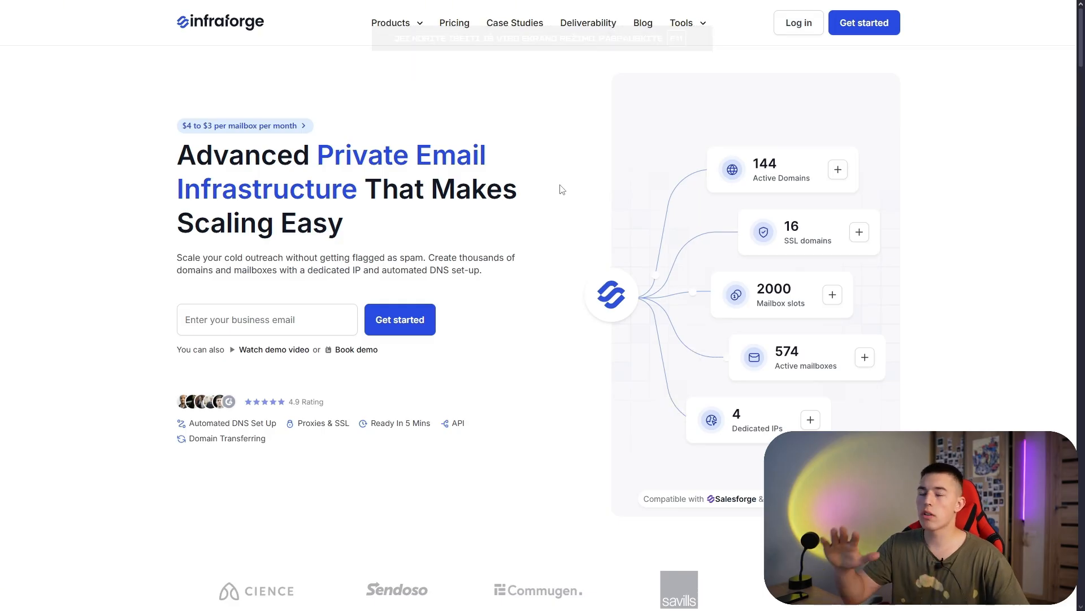
Switch to the Infraforge website and review its homepage features down to the Free Automated Set Up section
scroll(562, 189, "down", 2)
scroll(562, 189, "down", 2)
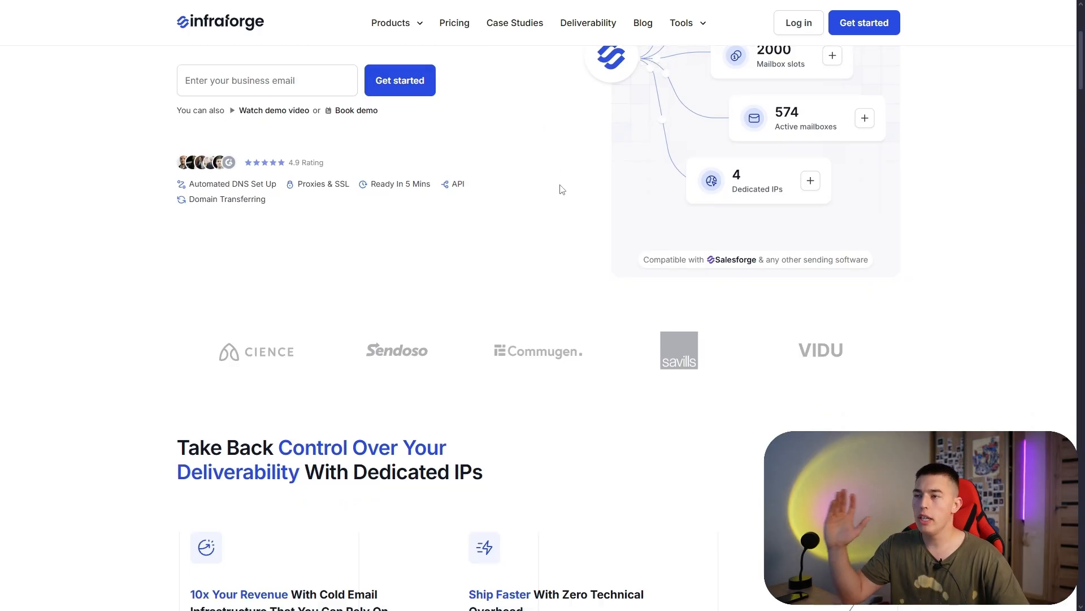
scroll(563, 189, "down", 8)
scroll(563, 190, "down", 10)
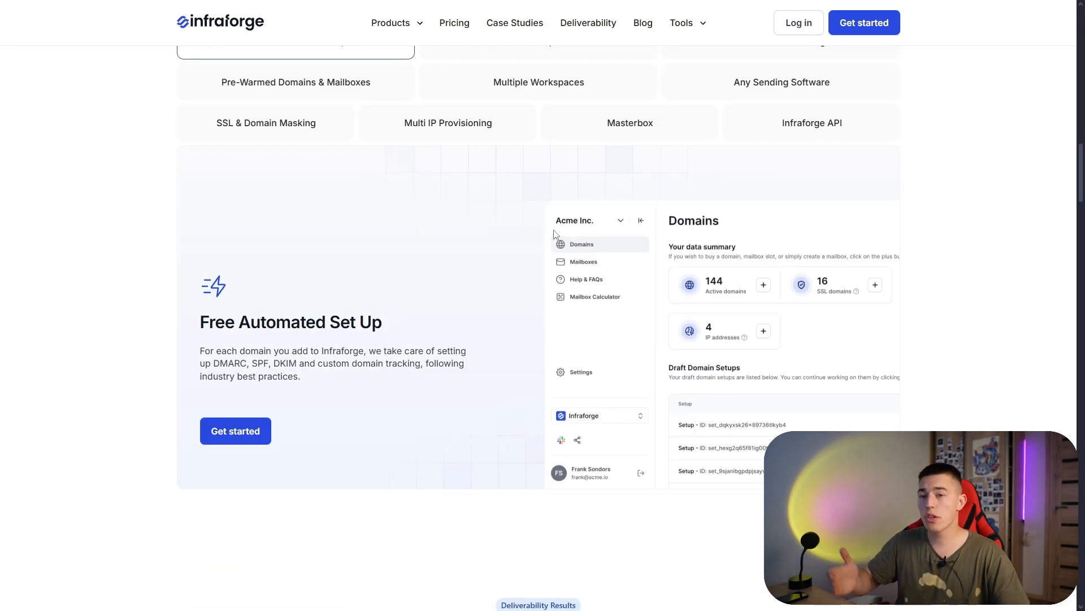
scroll(554, 234, "up", 10)
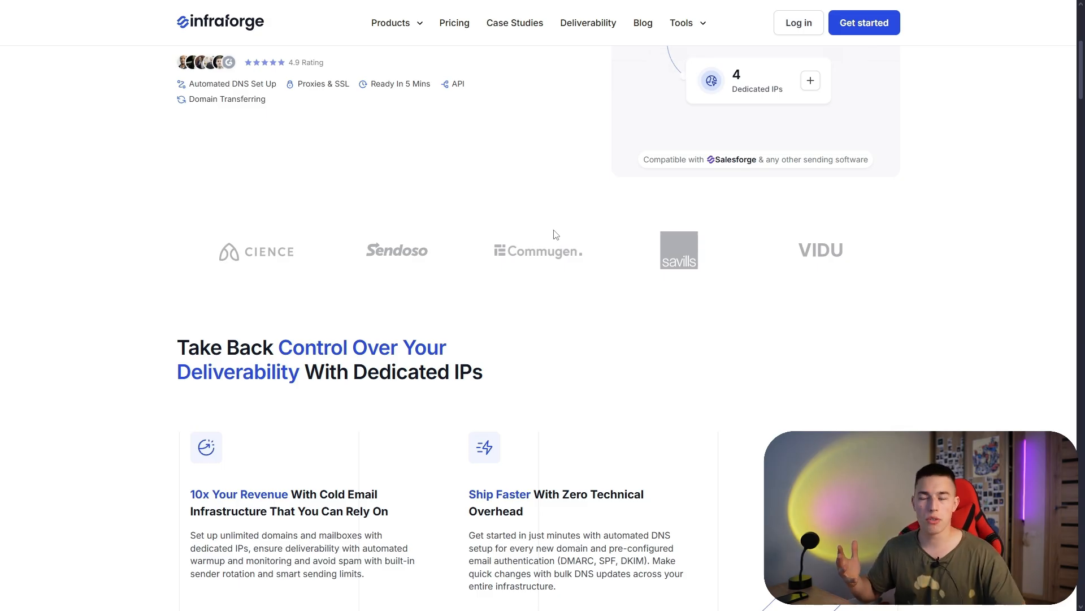
scroll(554, 234, "up", 5)
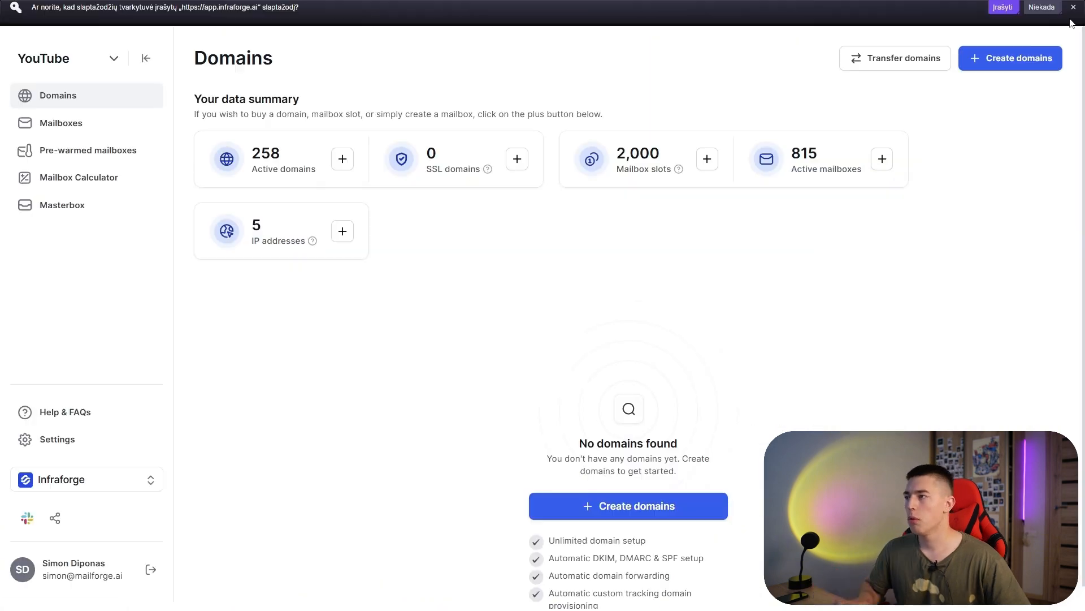
left_click(1073, 7)
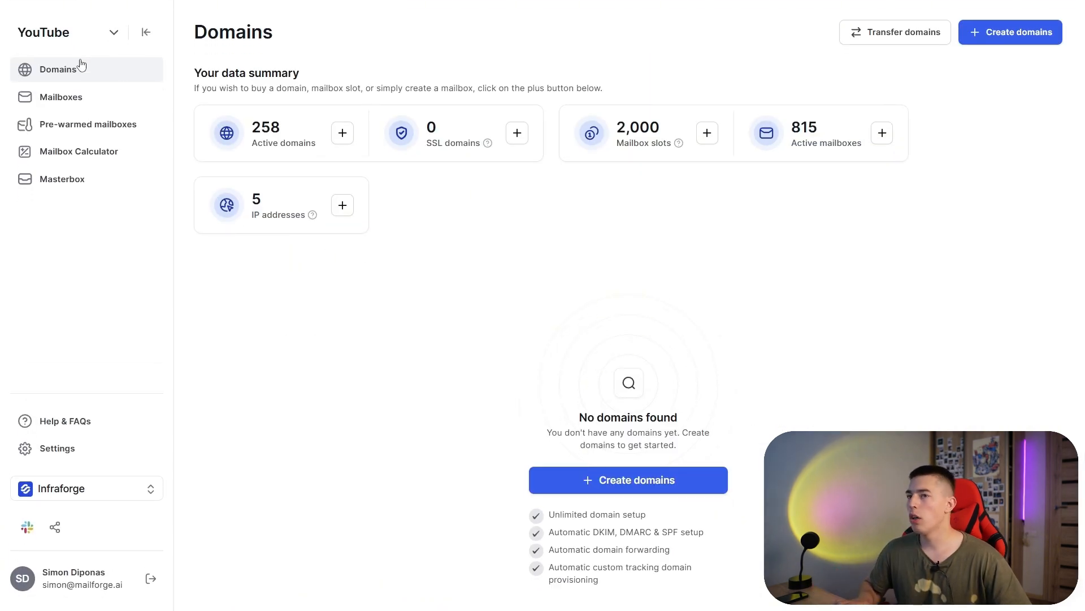
left_click(1023, 37)
left_click(479, 227)
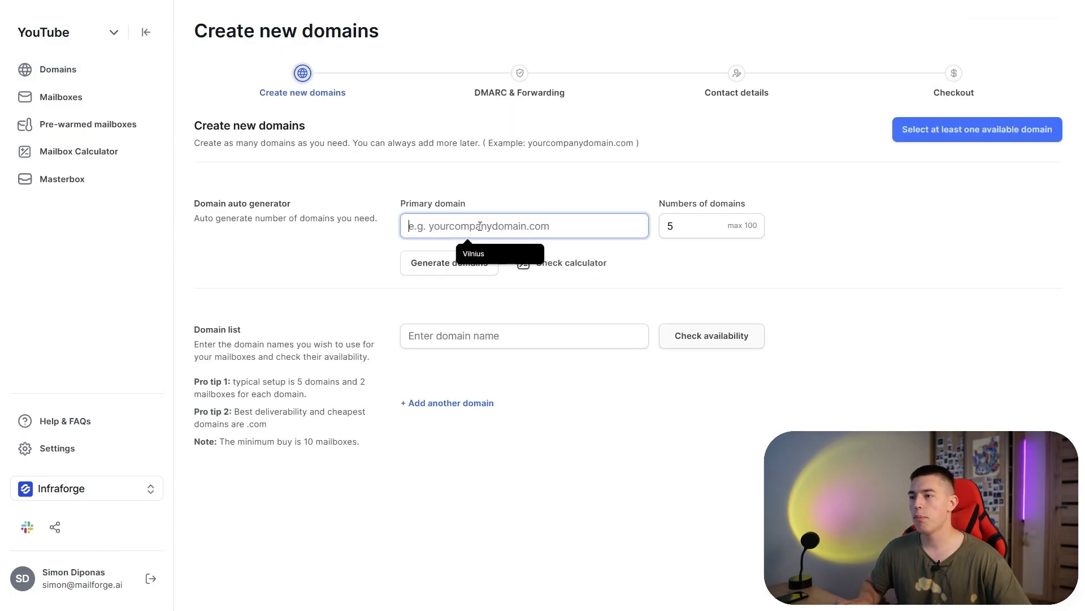
type("vidrain.com")
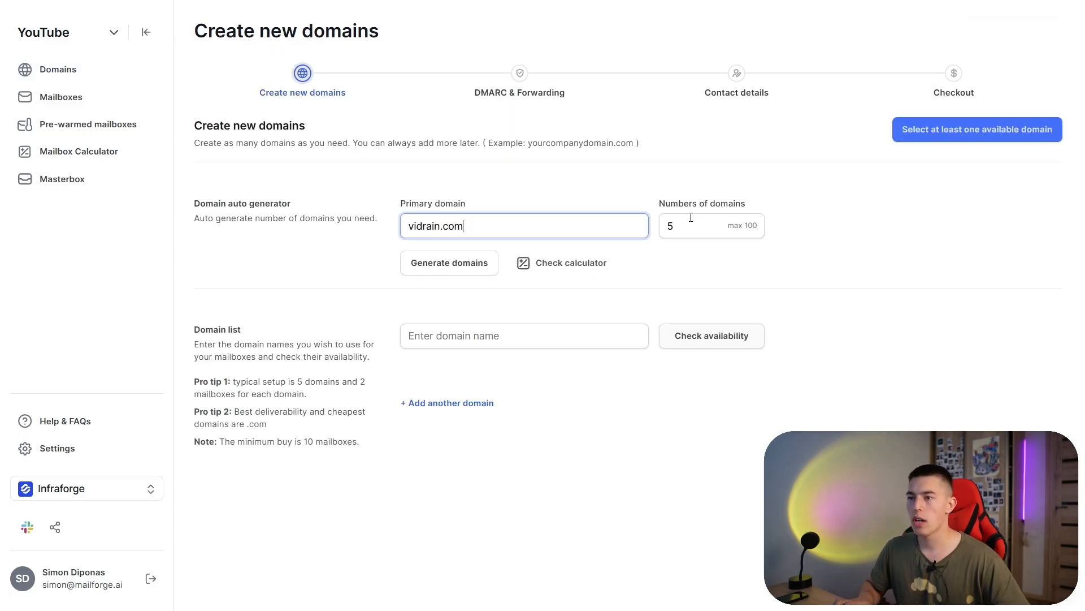
left_click(691, 217)
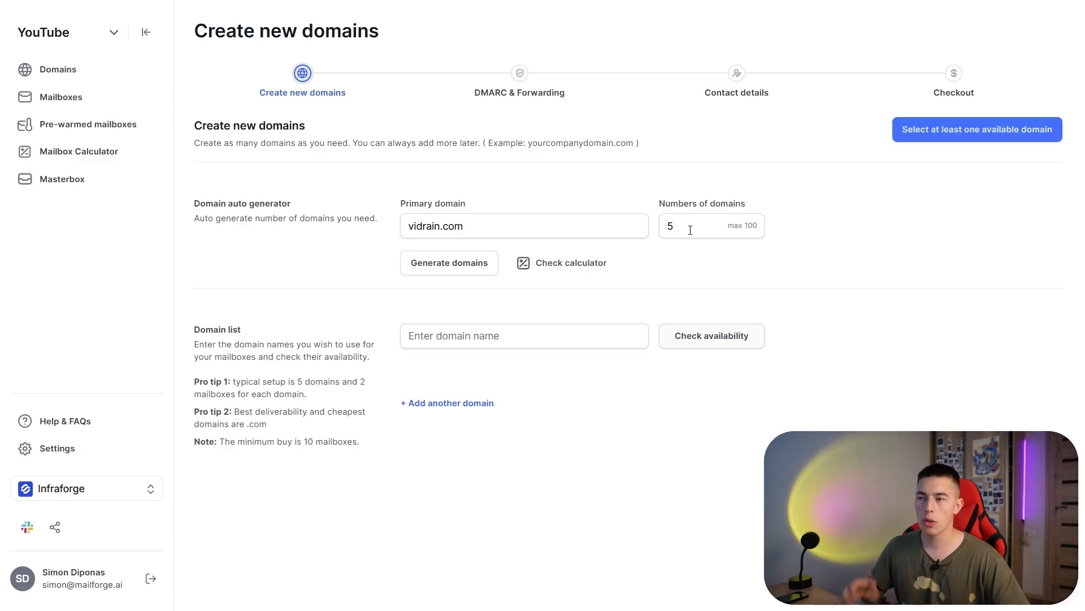
left_click(459, 271)
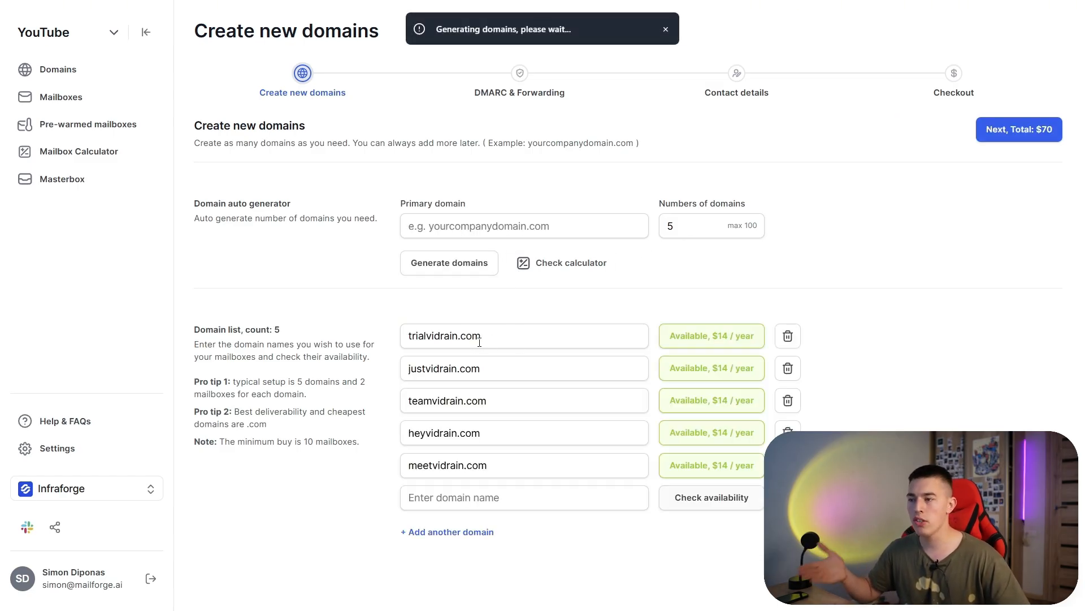
left_click(1020, 137)
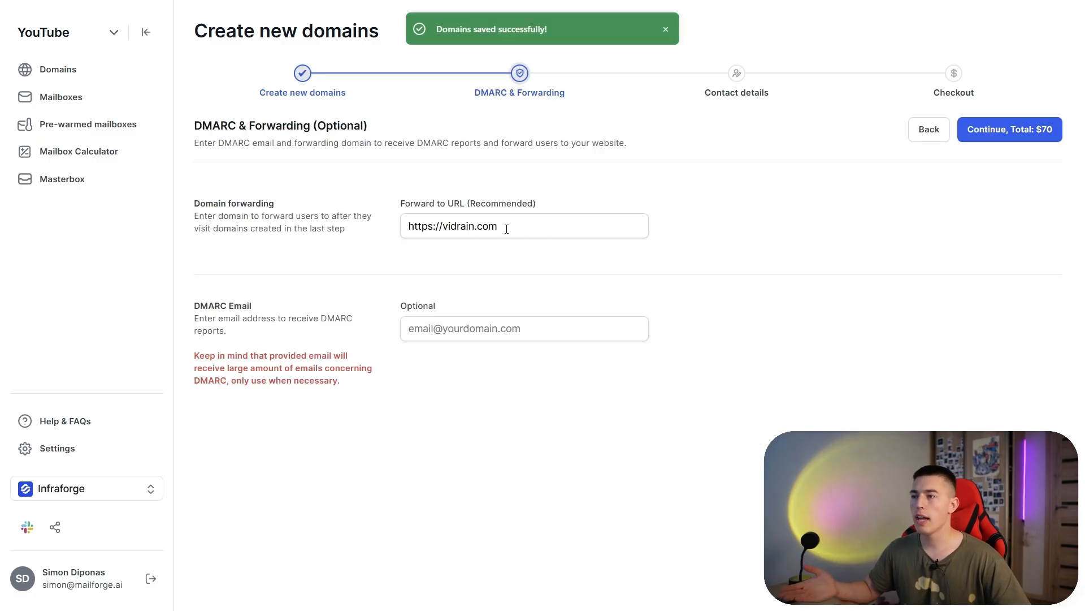
left_click(1001, 138)
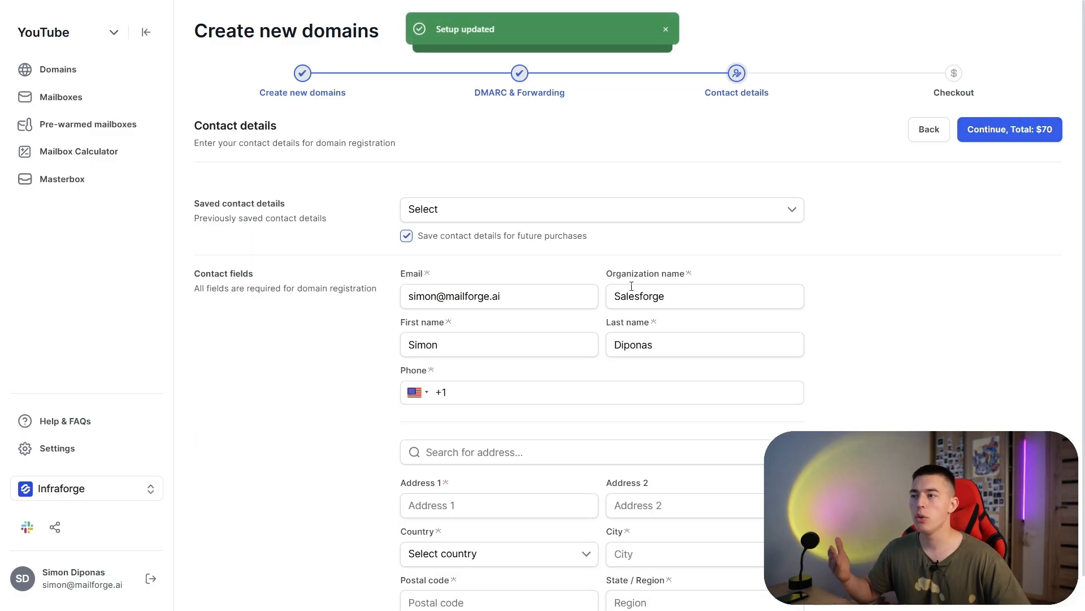
Open the form for creating new mailboxes and examine its automatic mailbox generator
left_click(78, 95)
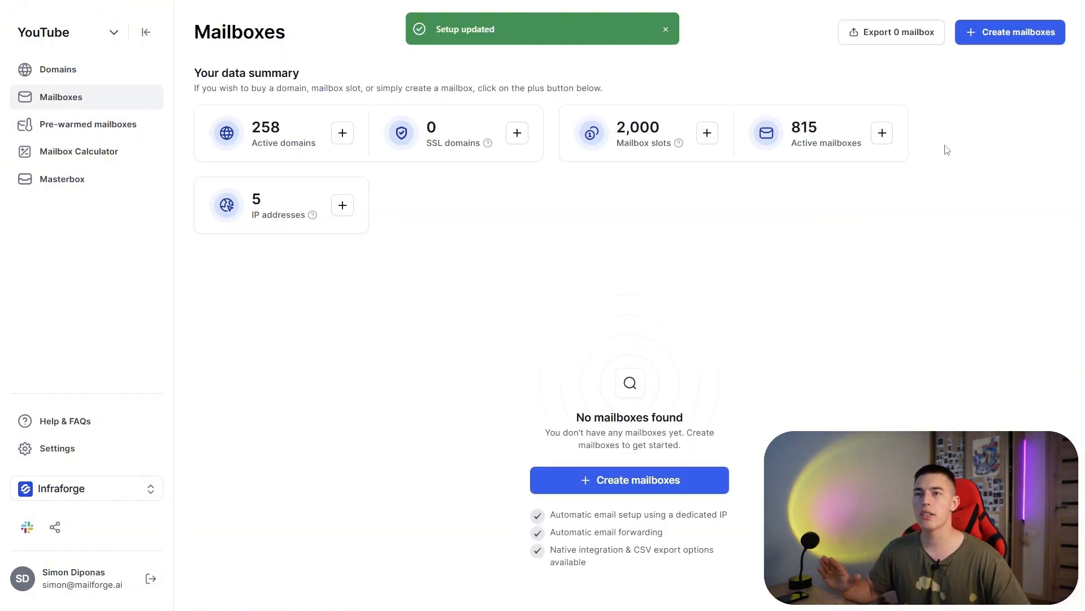
left_click(1015, 34)
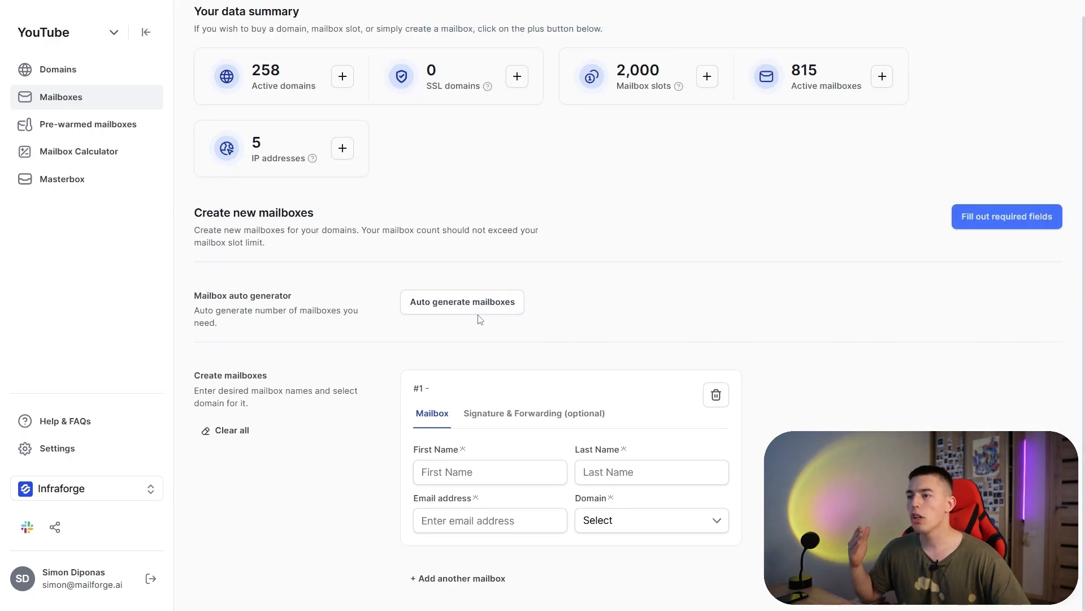
left_click(478, 316)
left_click(473, 320)
left_click(474, 322)
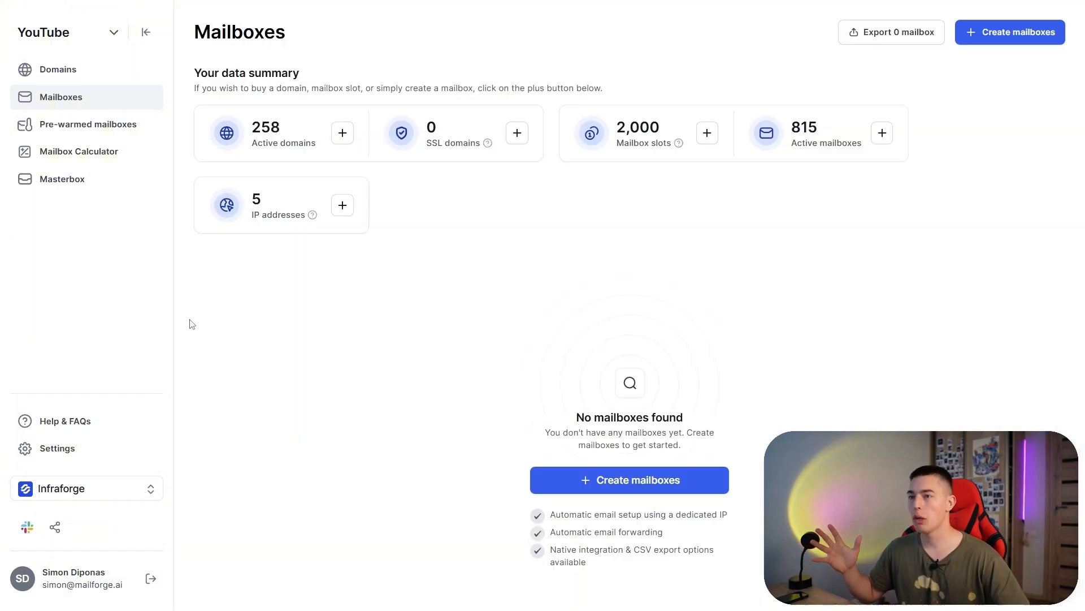
Prepare a mailbox export to Salesforge with the YouTube workspace and the tag "new video"
left_click(899, 41)
left_click(831, 63)
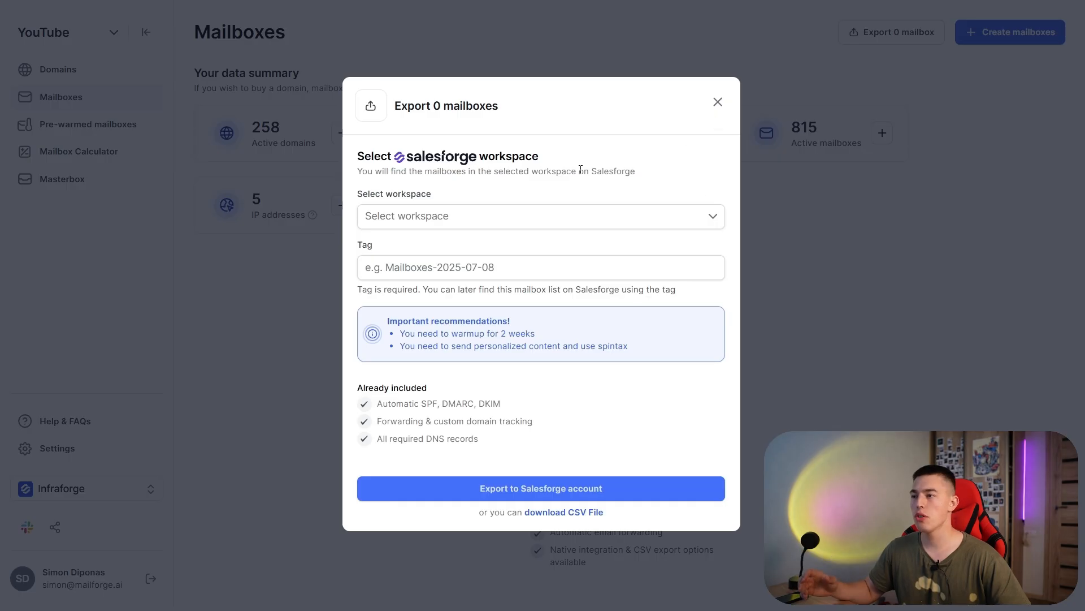
left_click(439, 216)
left_click(424, 266)
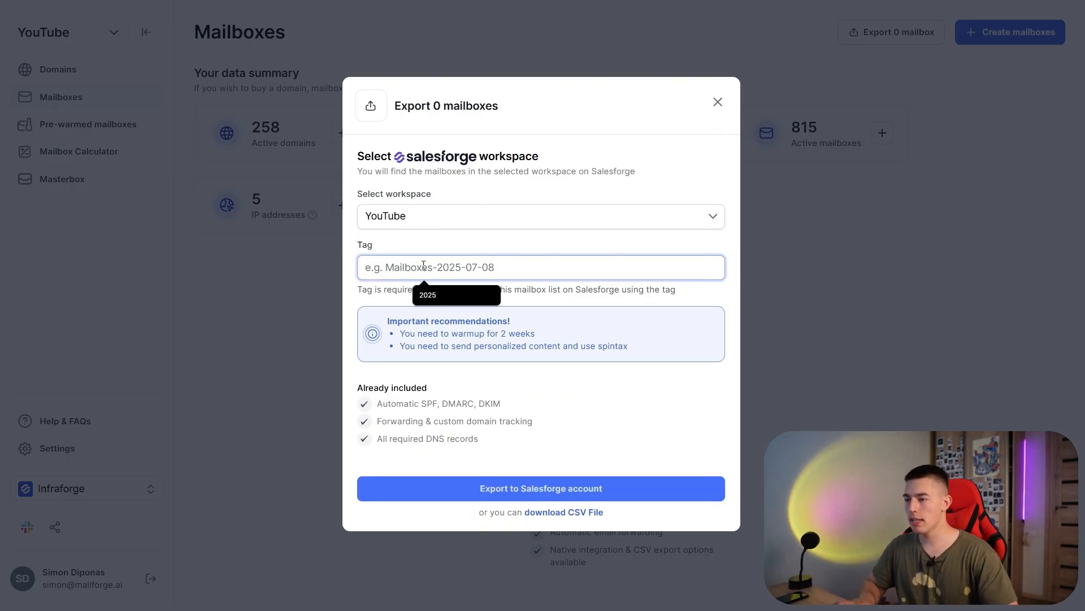
type("new video")
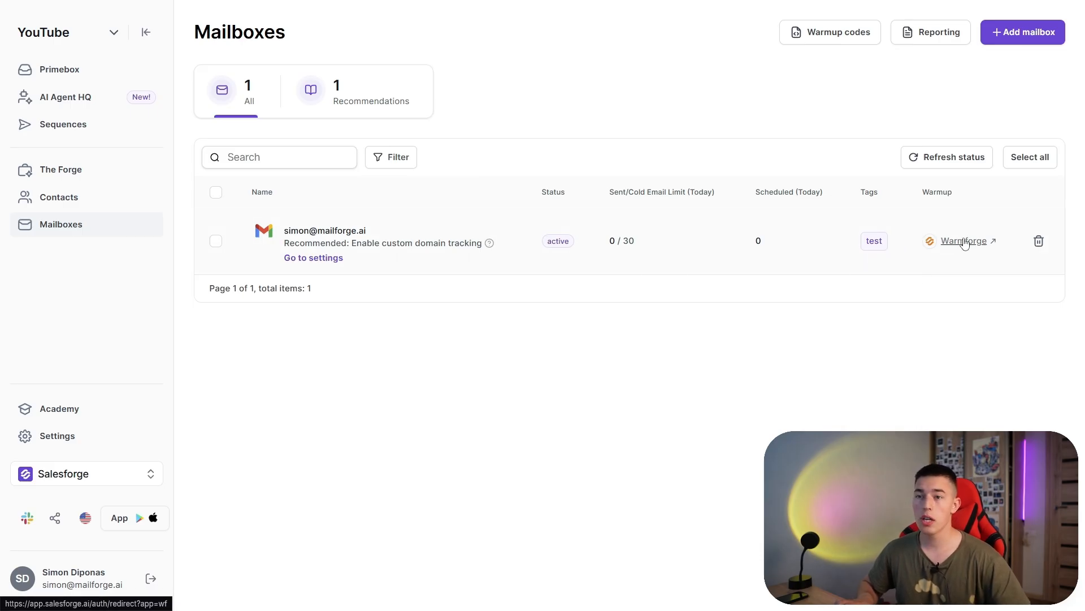
Switch to Warmforge and review the Gmail mailbox's warm-up details and the list of placement tests
left_click(965, 243)
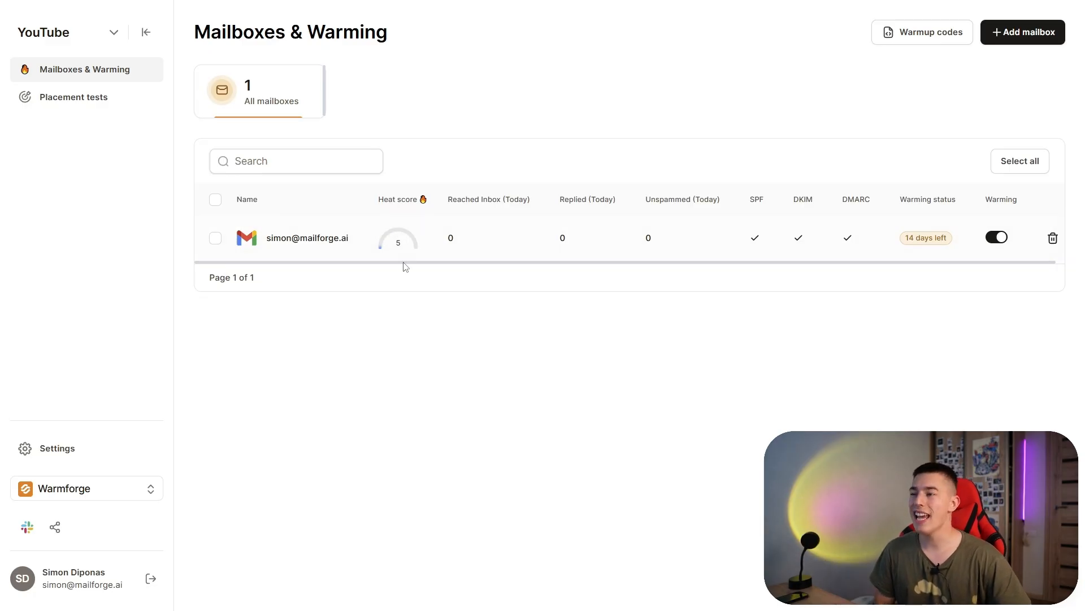
left_click(400, 236)
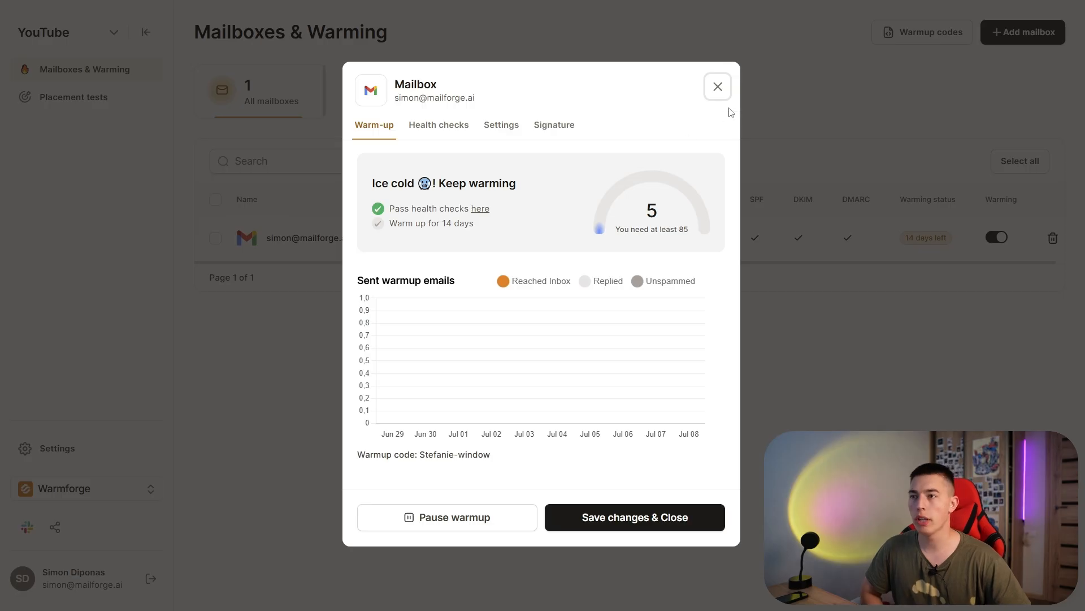
left_click(718, 86)
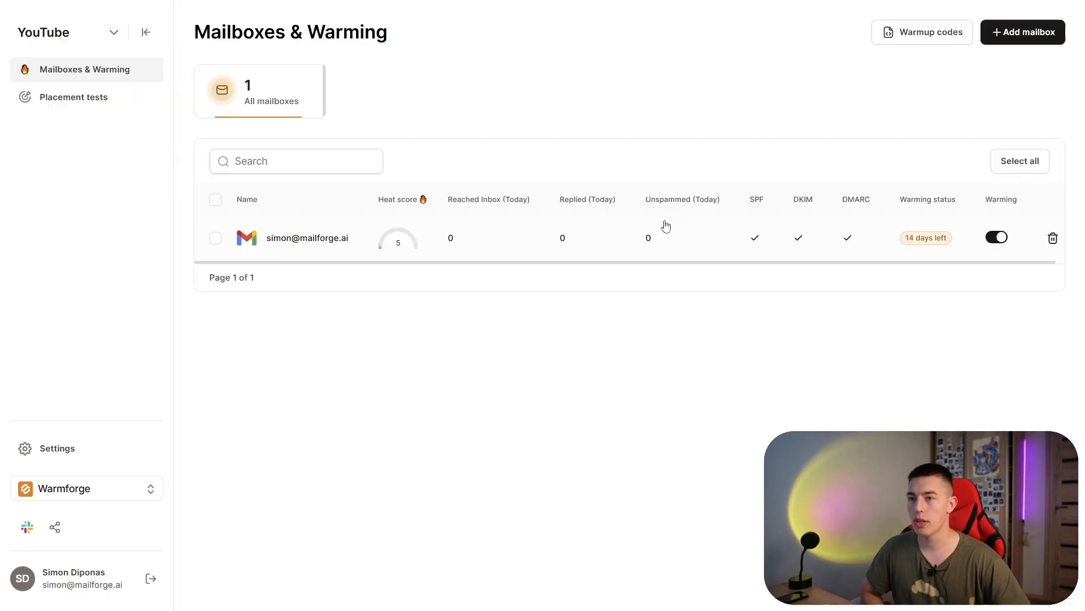
left_click(116, 99)
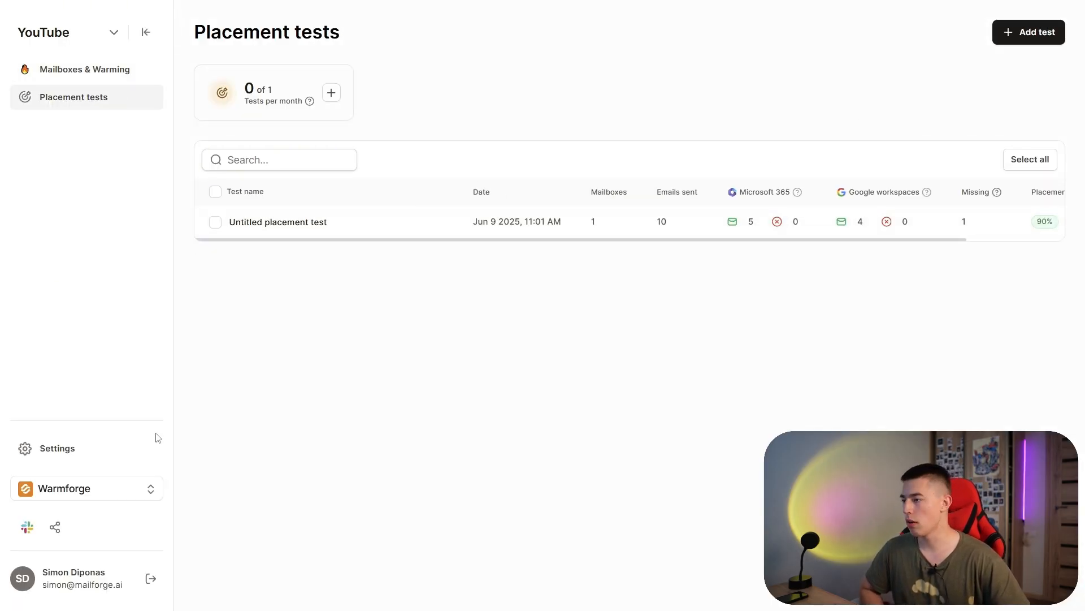
Switch to Salesforge and start creating a new product in The Forge
left_click(85, 488)
left_click(79, 293)
left_click(84, 174)
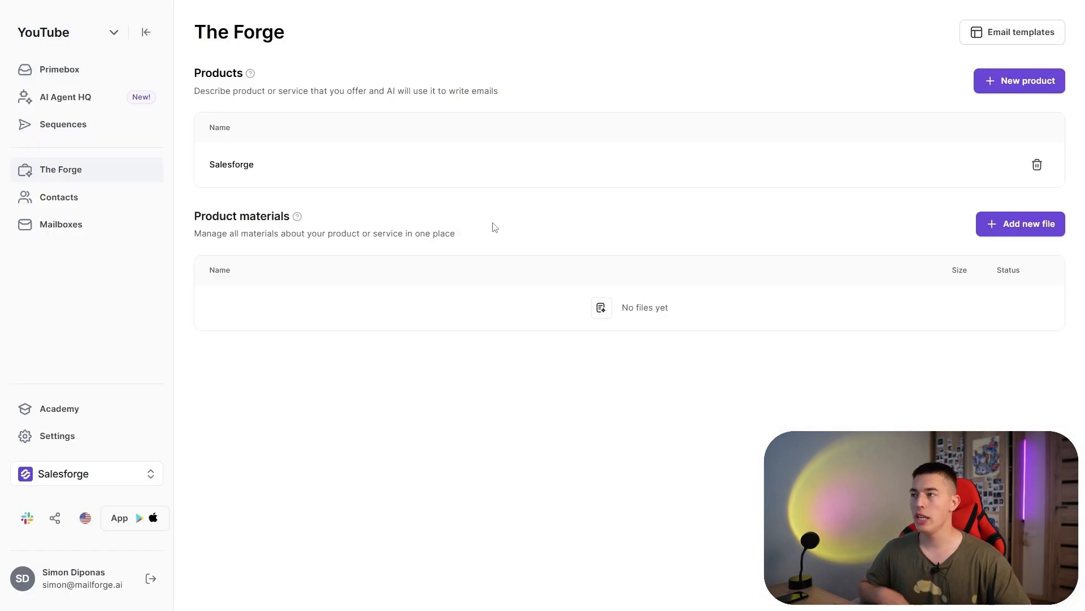
left_click(1000, 83)
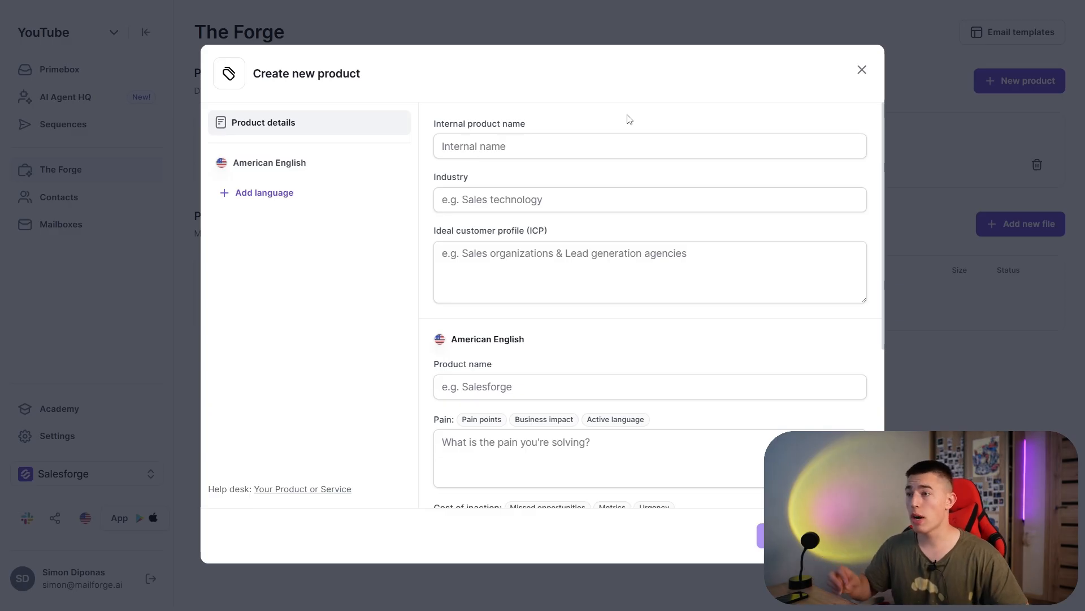
Fill in the new product's internal name "second product", industry "sales" and ideal customer profile "lead gen agencies"
left_click(529, 137)
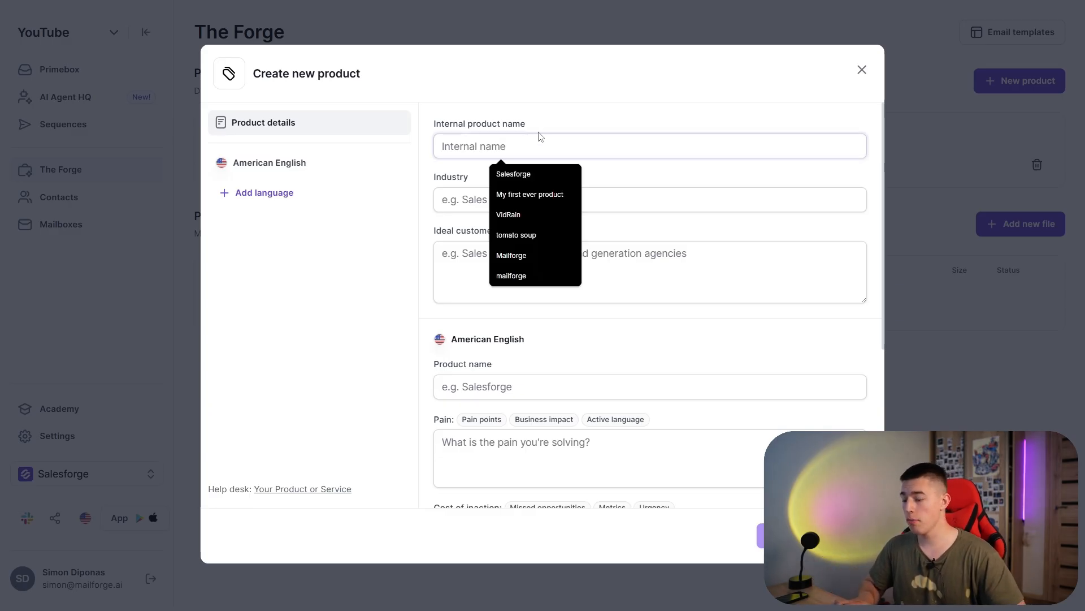
type("second pro")
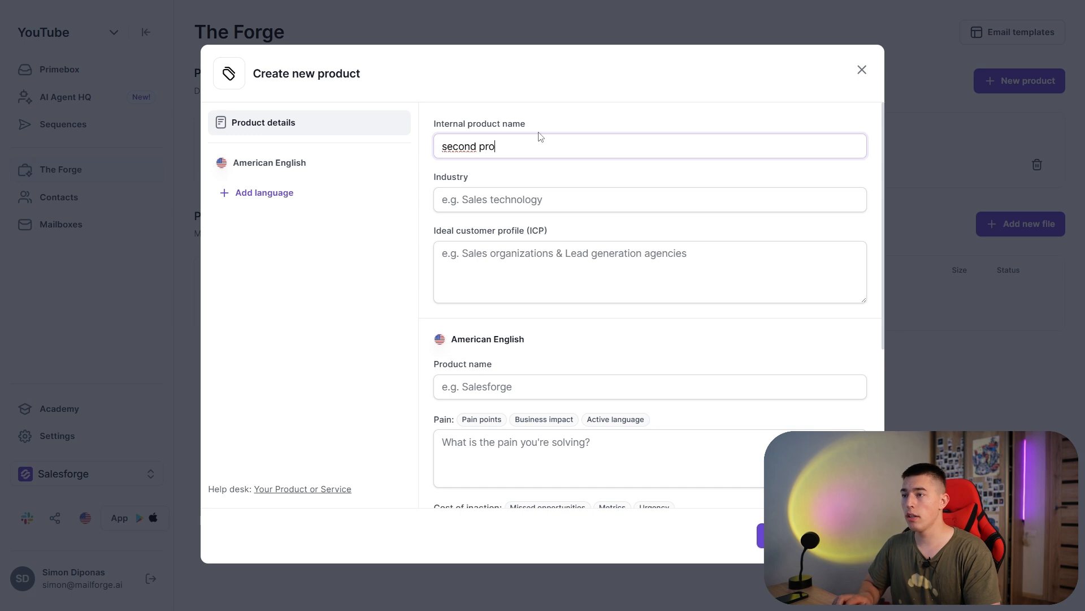
type("duct")
key("Tab")
type("sales")
left_click(475, 259)
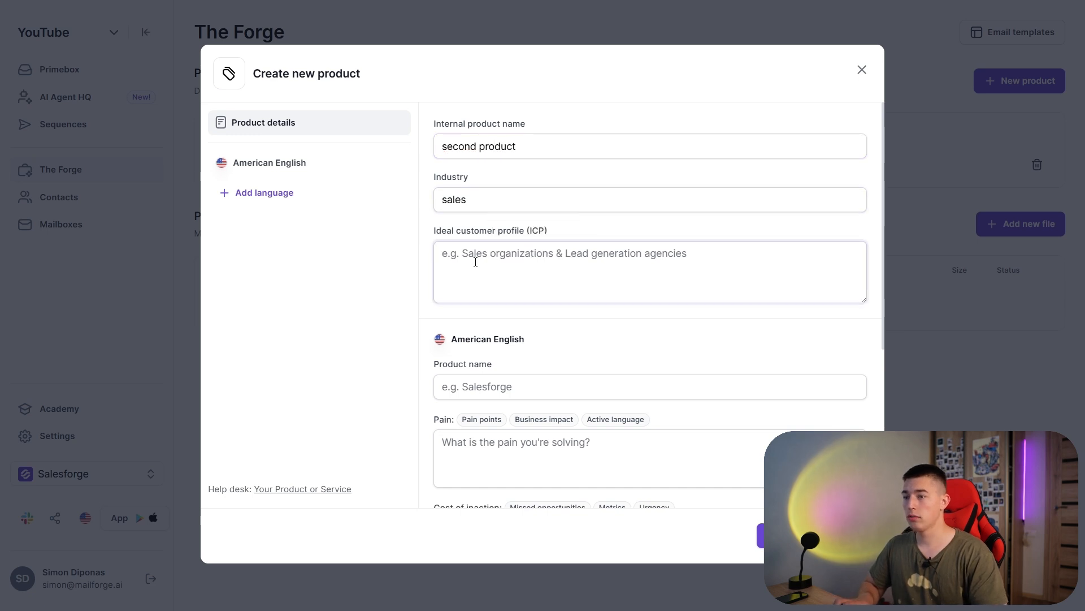
type("lead gen agencies")
Examine the product form's remaining fields, from product name and pain to proof, and close it without saving
scroll(476, 260, "down", 2)
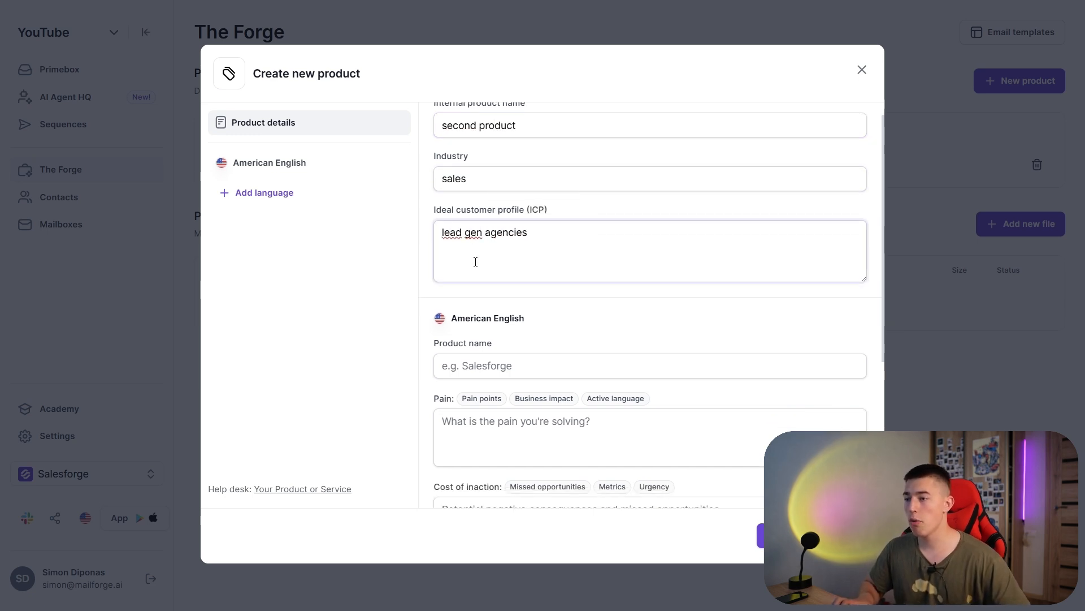
left_click(592, 271)
scroll(592, 269, "down", 2)
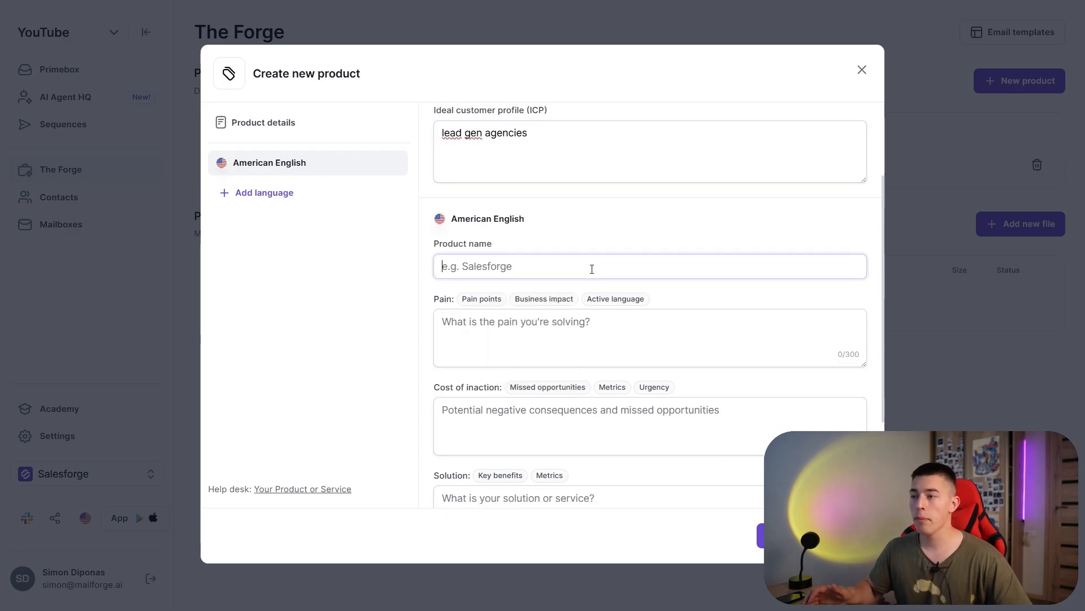
scroll(601, 243, "down", 1)
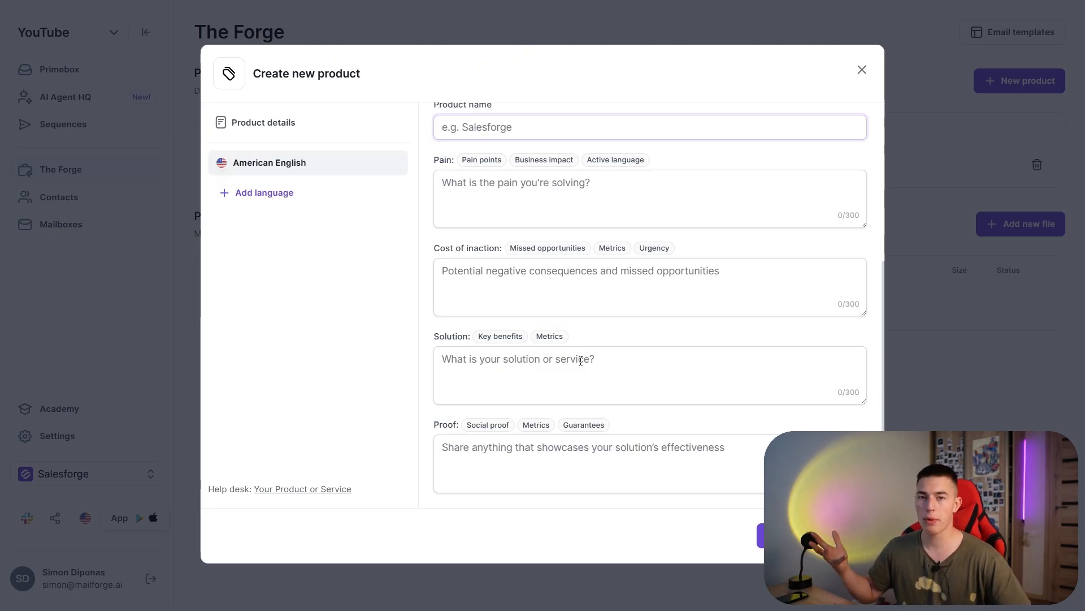
left_click(598, 459)
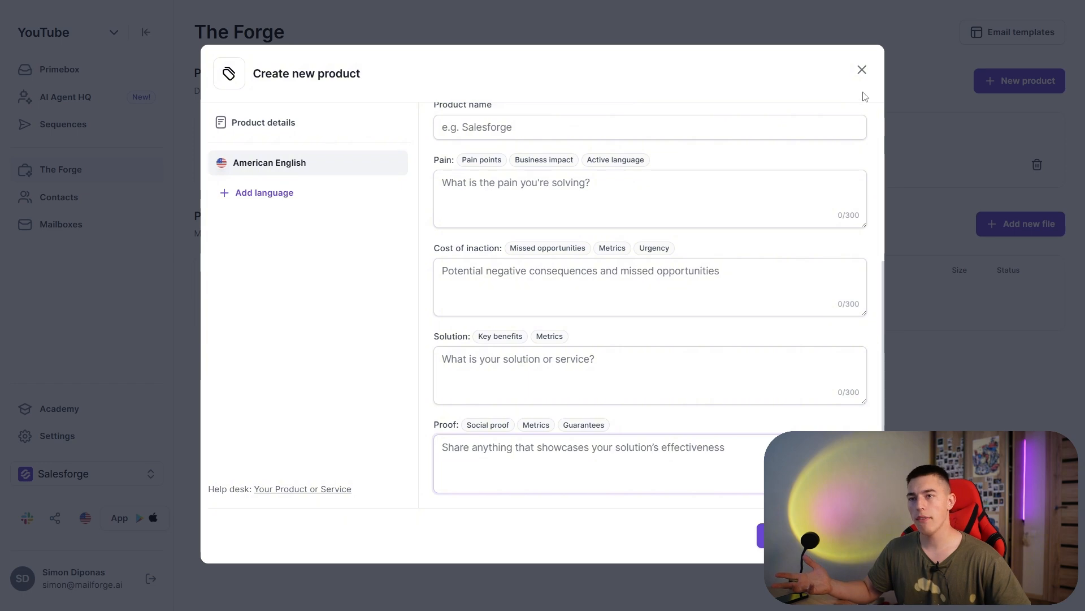
left_click(862, 69)
Create a new sequence named "test" for the Salesforge product in American English
left_click(72, 126)
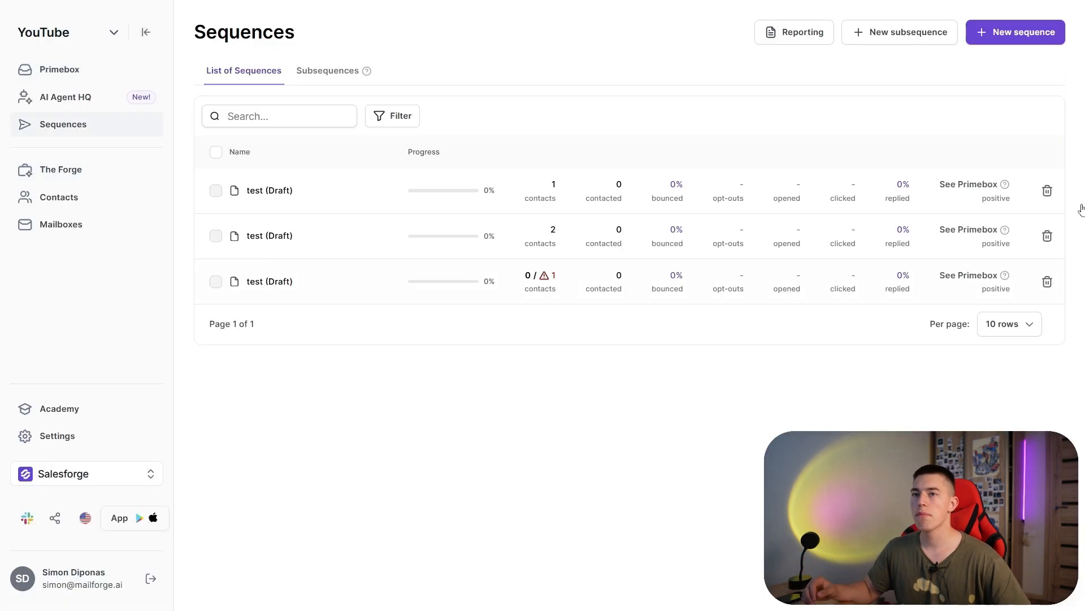
left_click(1024, 43)
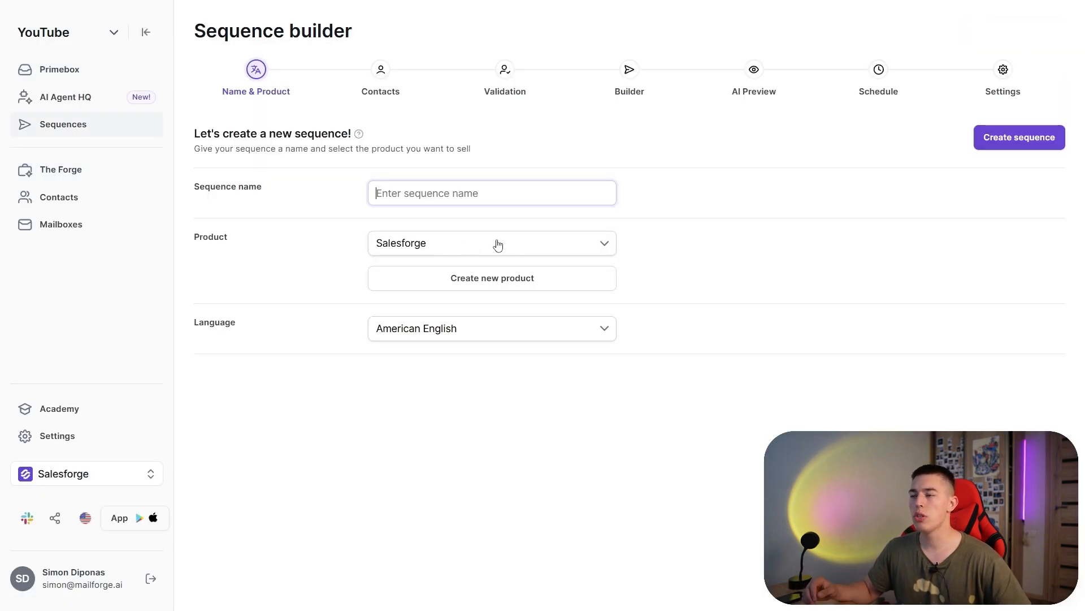
type("test")
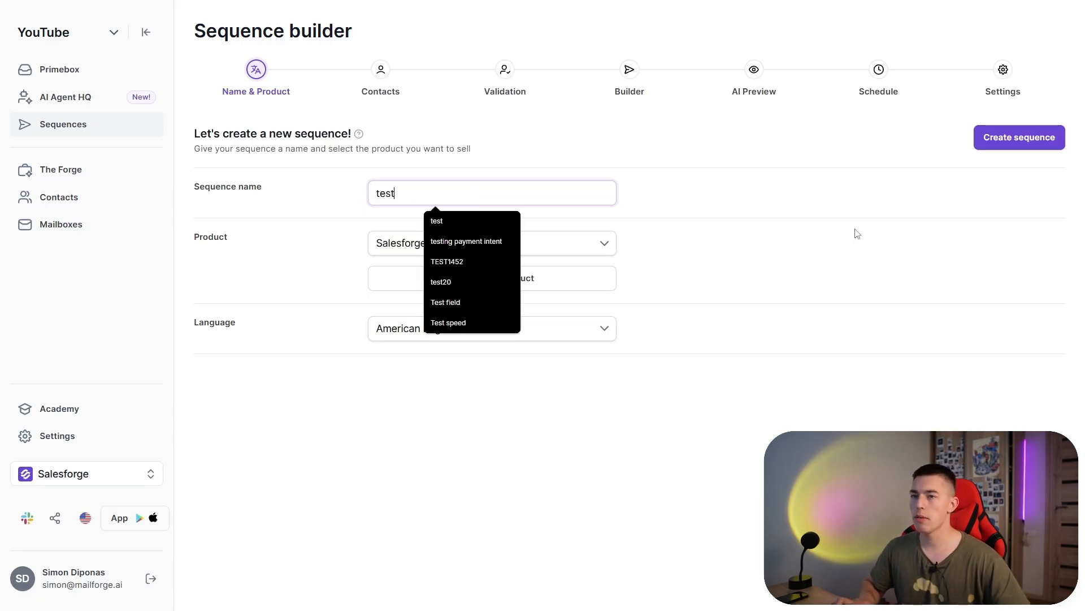
key("Return")
Search the contacts available for the sequence by first name and select the matching contact at salesforge
left_click(335, 170)
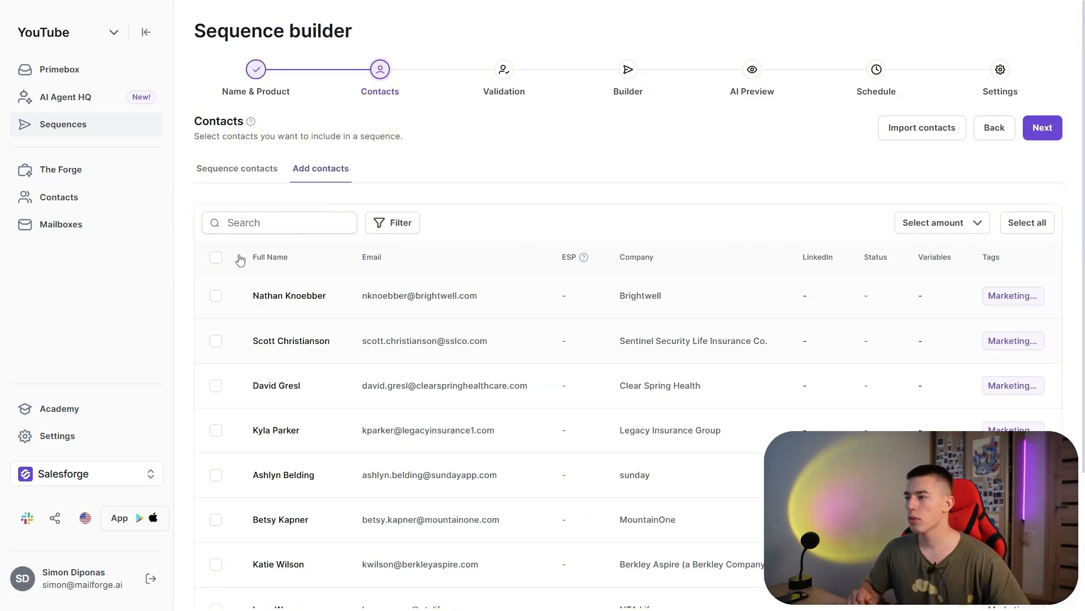
left_click(265, 231)
type("frank")
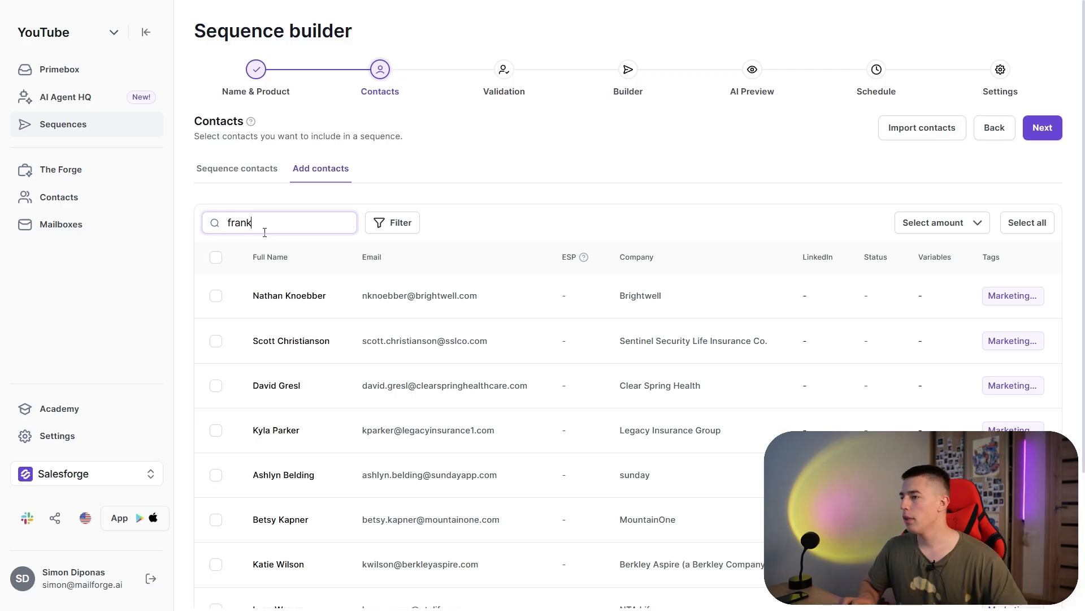
left_click(216, 296)
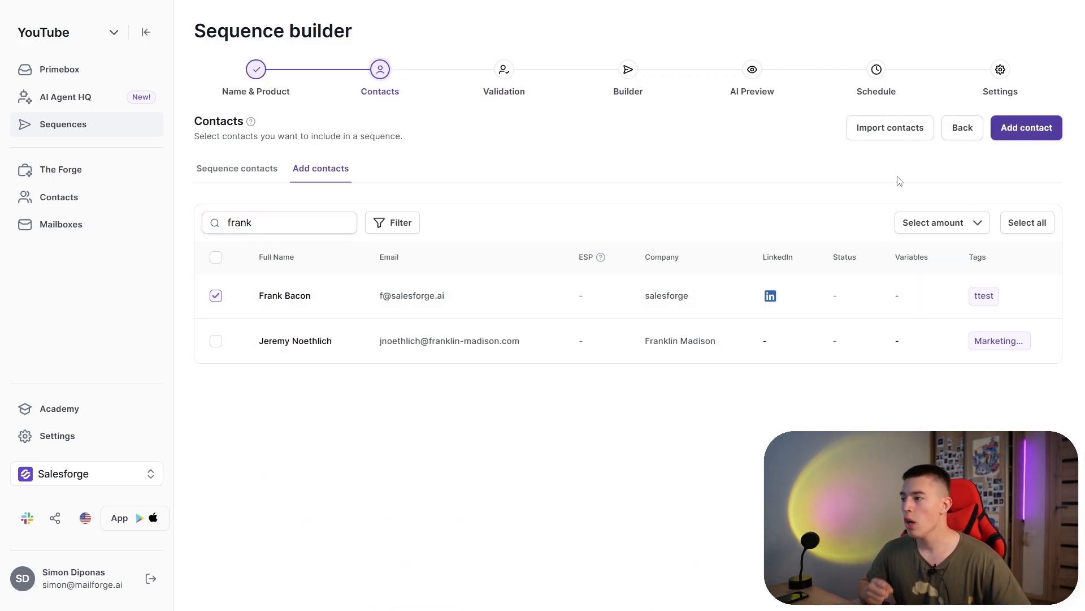
Switch to Leadsforge and request prospects with the prompt "i need CMOs of coding saas companies"
left_click(96, 478)
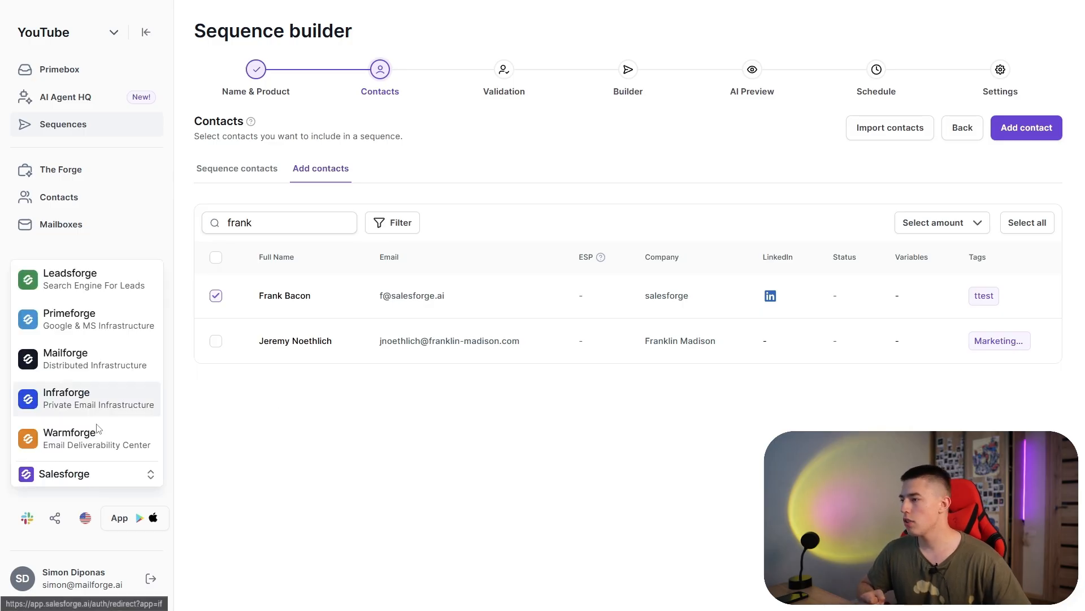
left_click(89, 283)
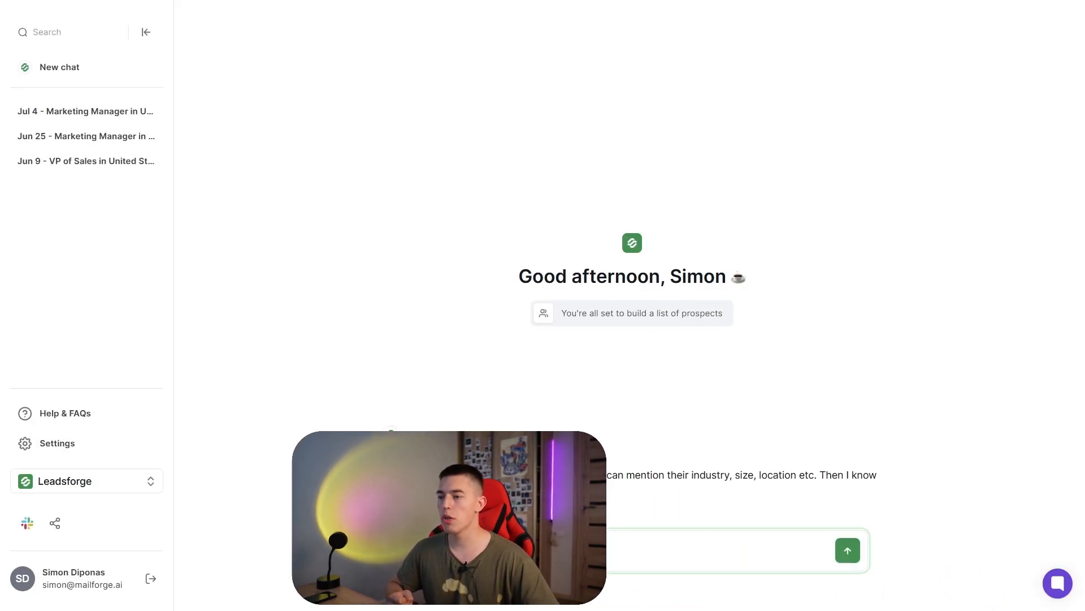
left_click(527, 553)
type("i need")
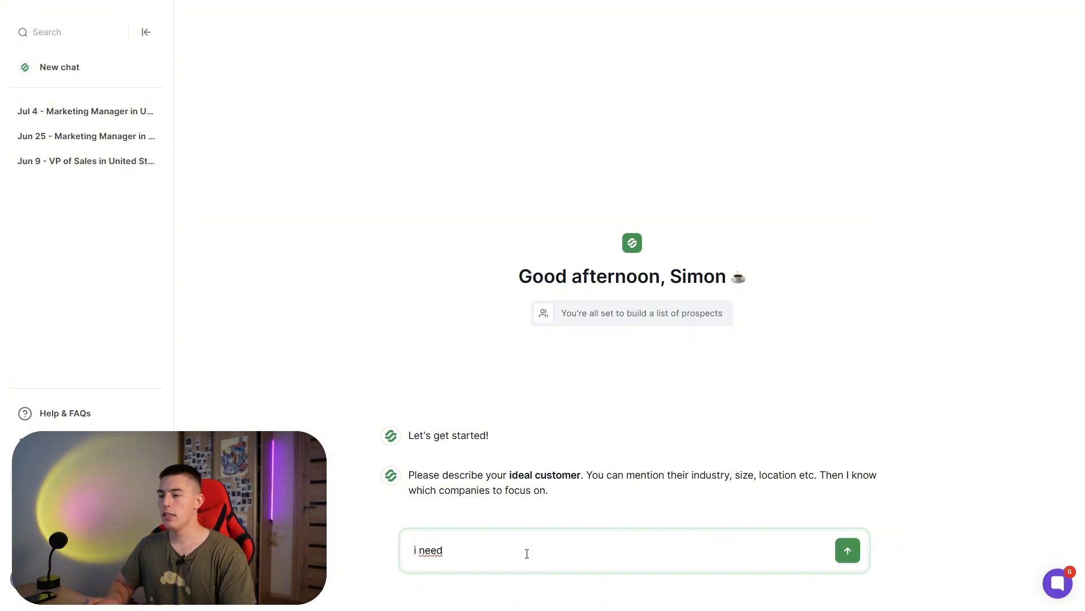
type(" CMOs of coding")
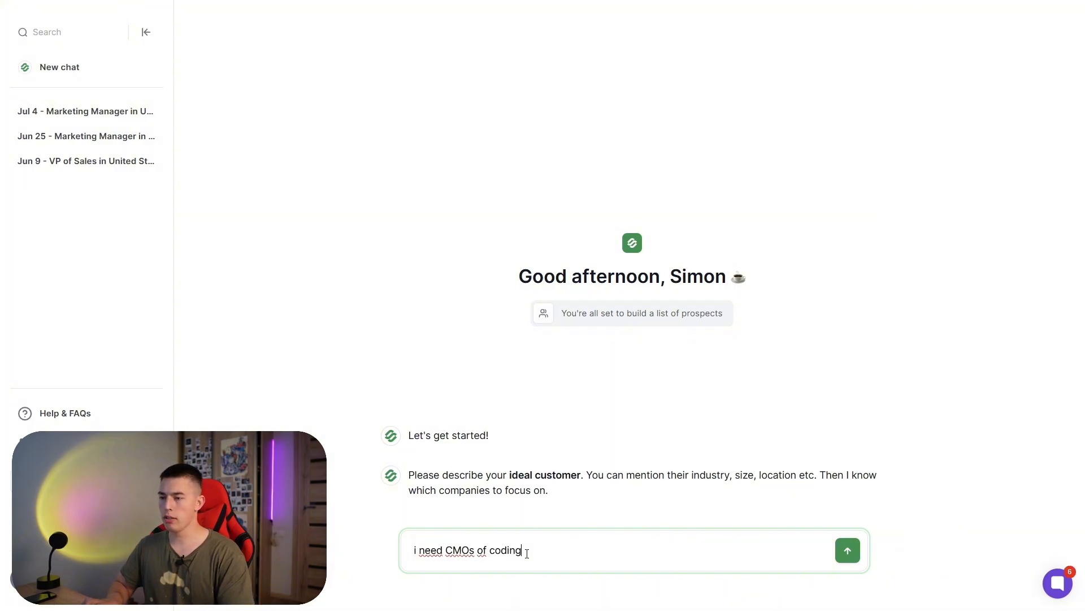
type(" saas companies")
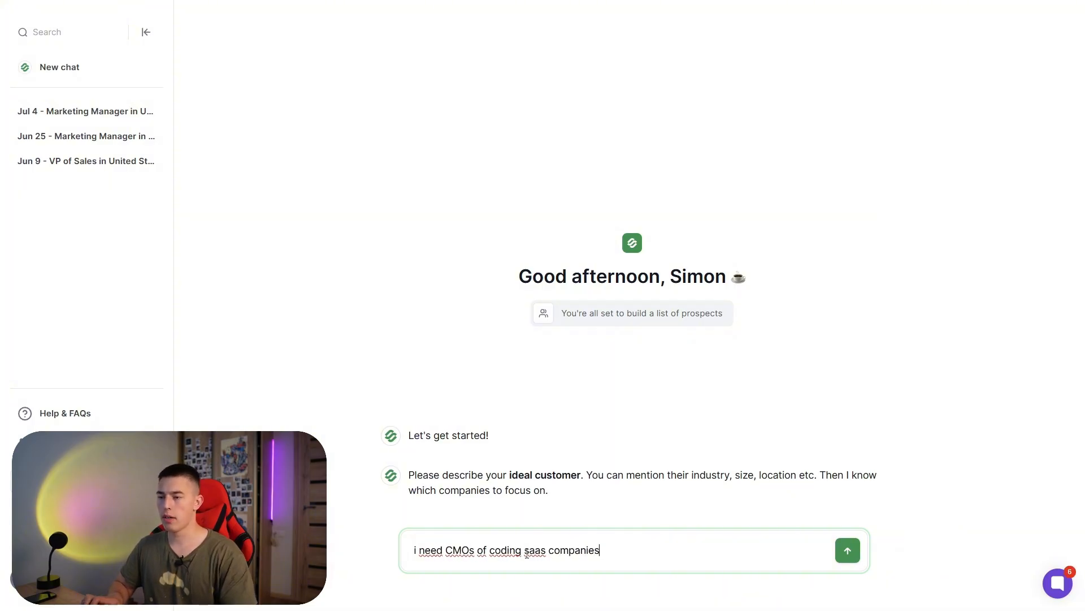
key("Return")
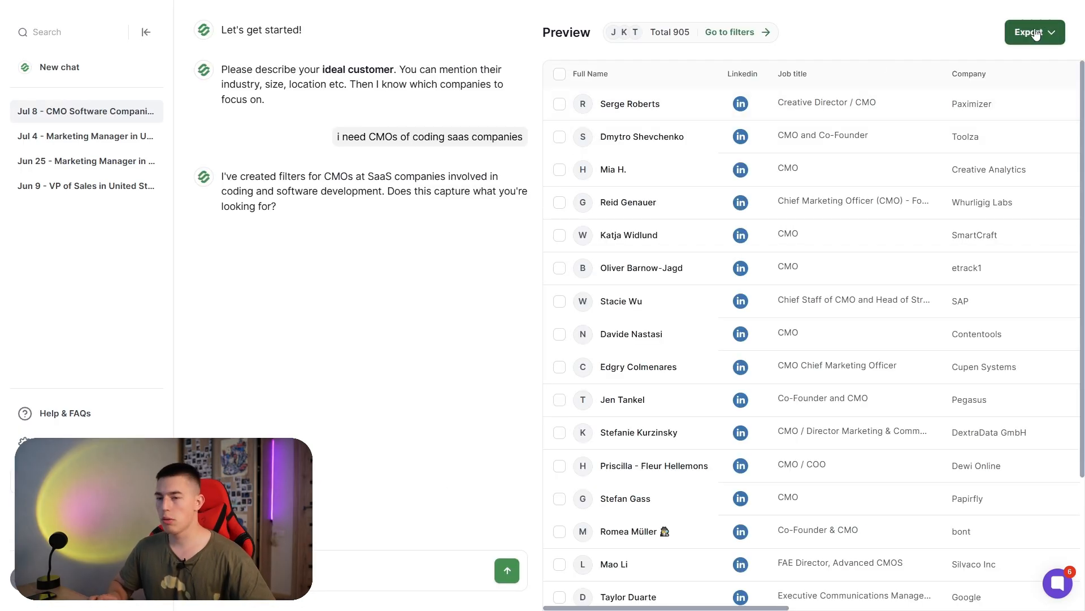
Export 1 lead from the generated prospect list
left_click(1036, 35)
left_click(921, 118)
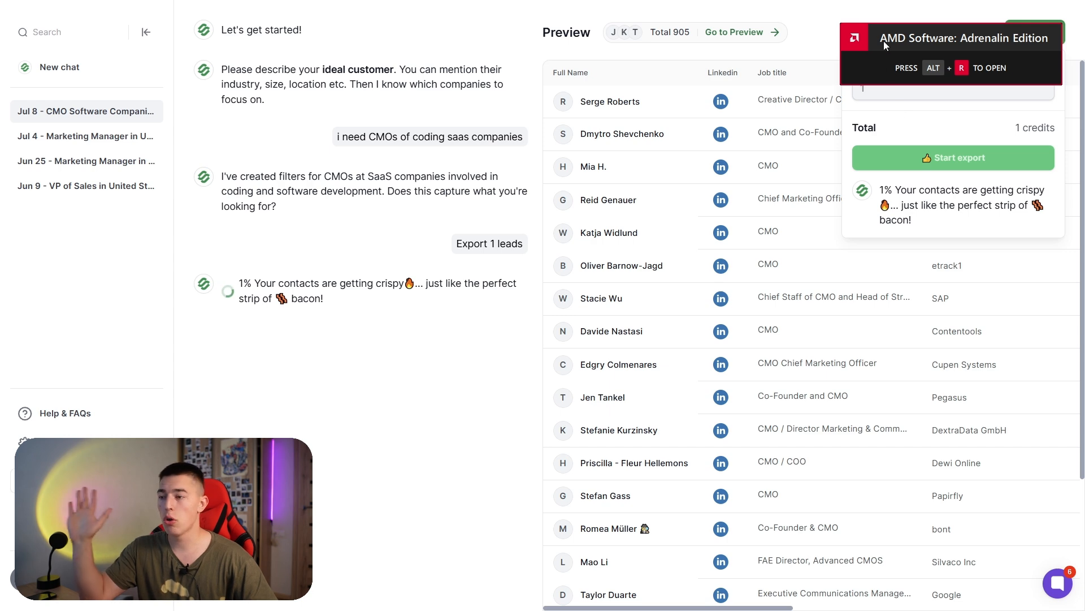
key("super")
key("super")
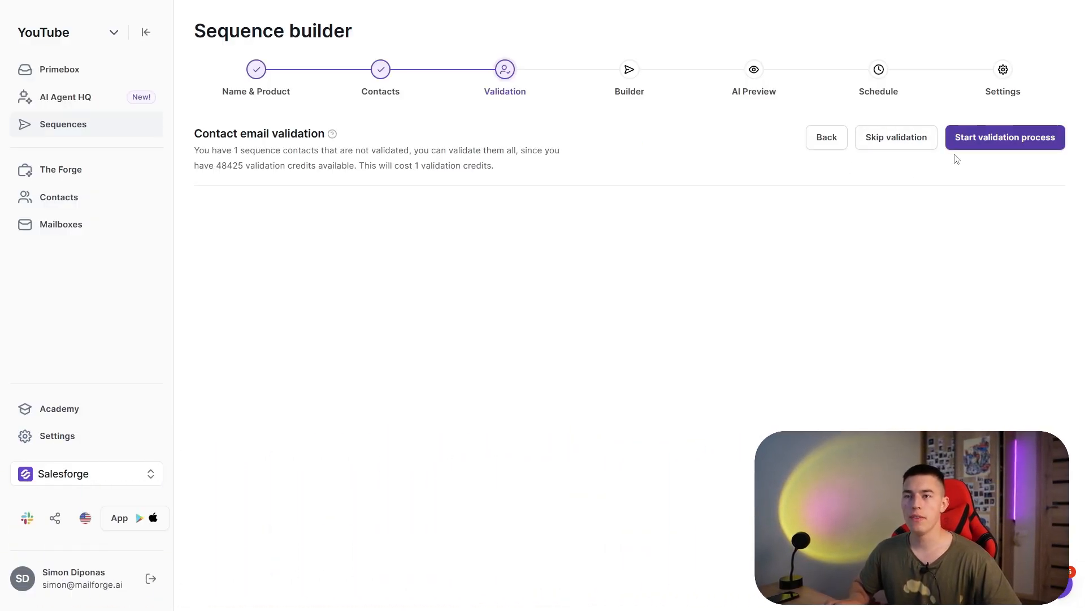
Skip the contact email validation and turn on AI generation for the sequence's initial email
left_click(909, 145)
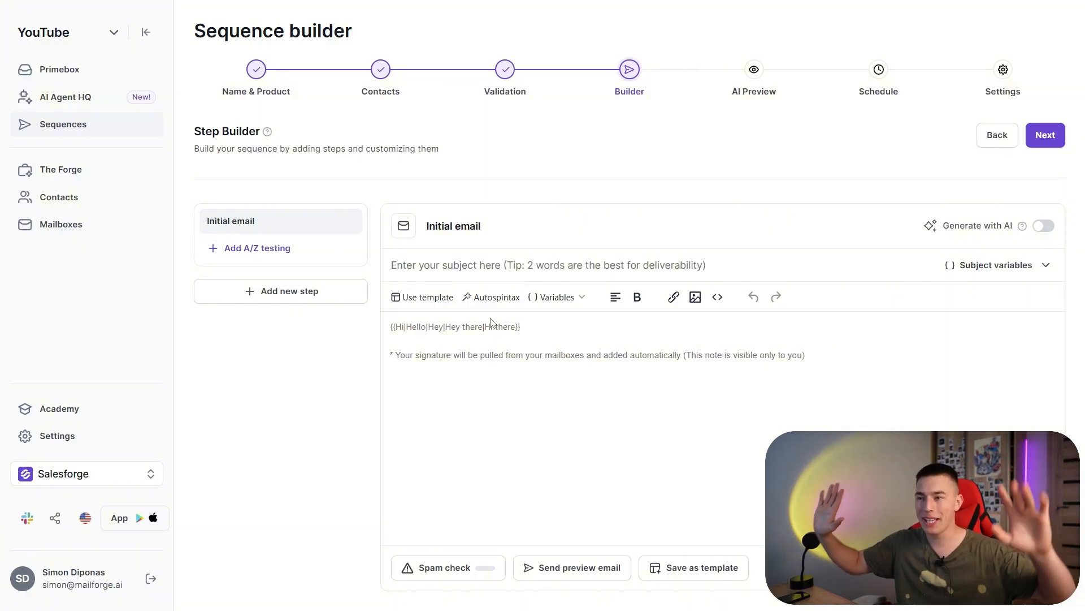
left_click(1043, 227)
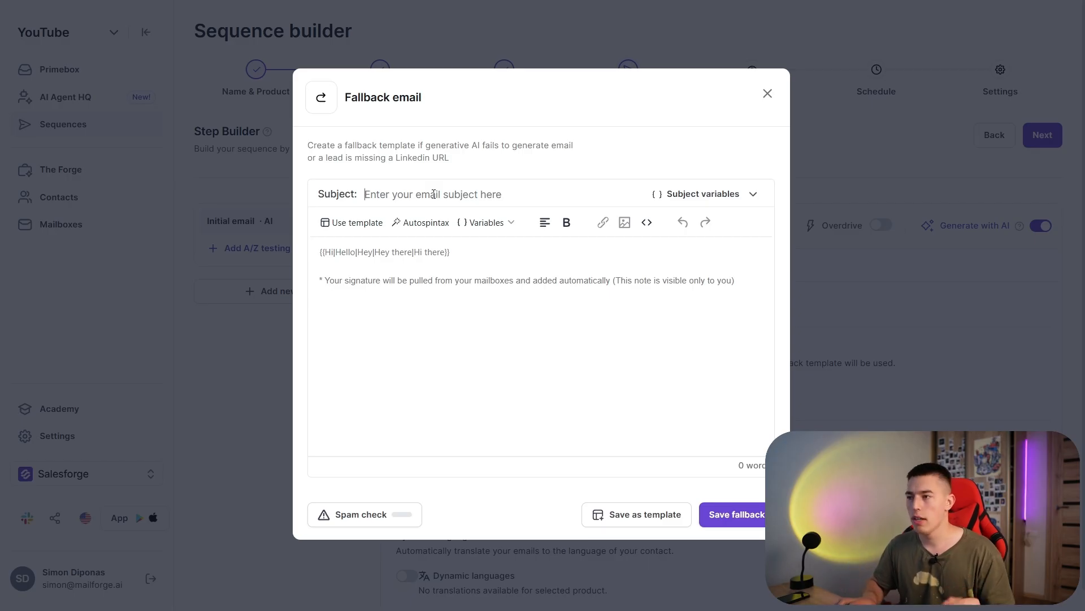
Save a fallback email with the subject "test" and the body text "test"
type("test")
key("Tab")
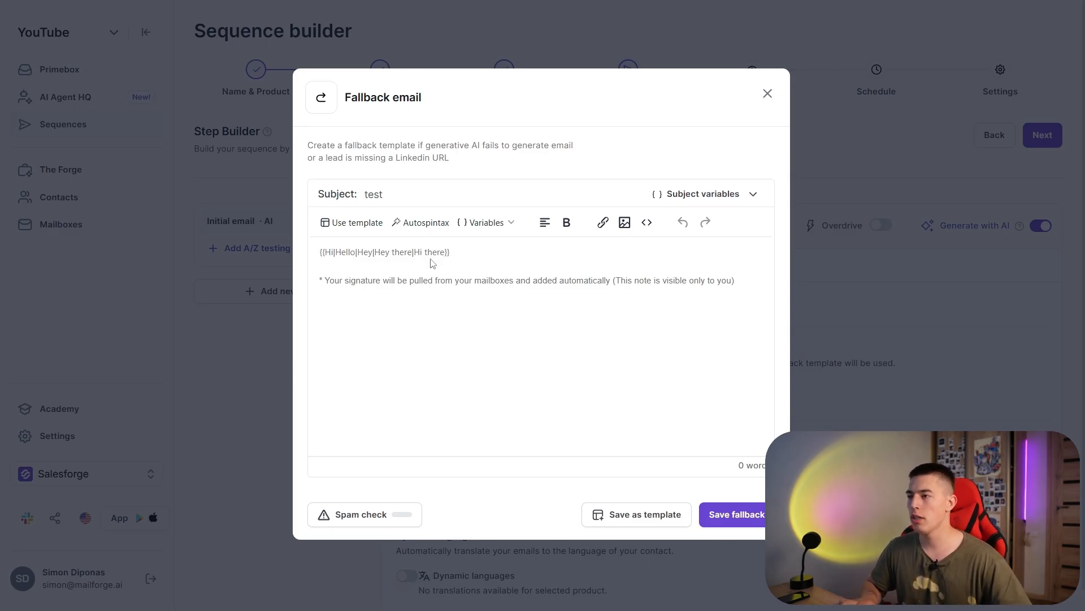
type("test")
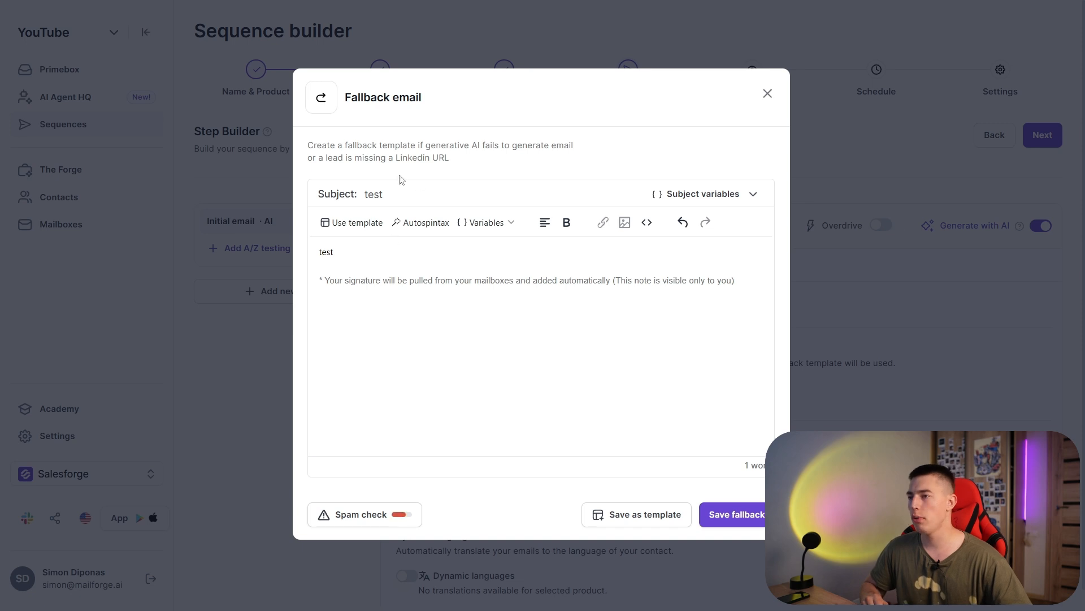
left_click(734, 514)
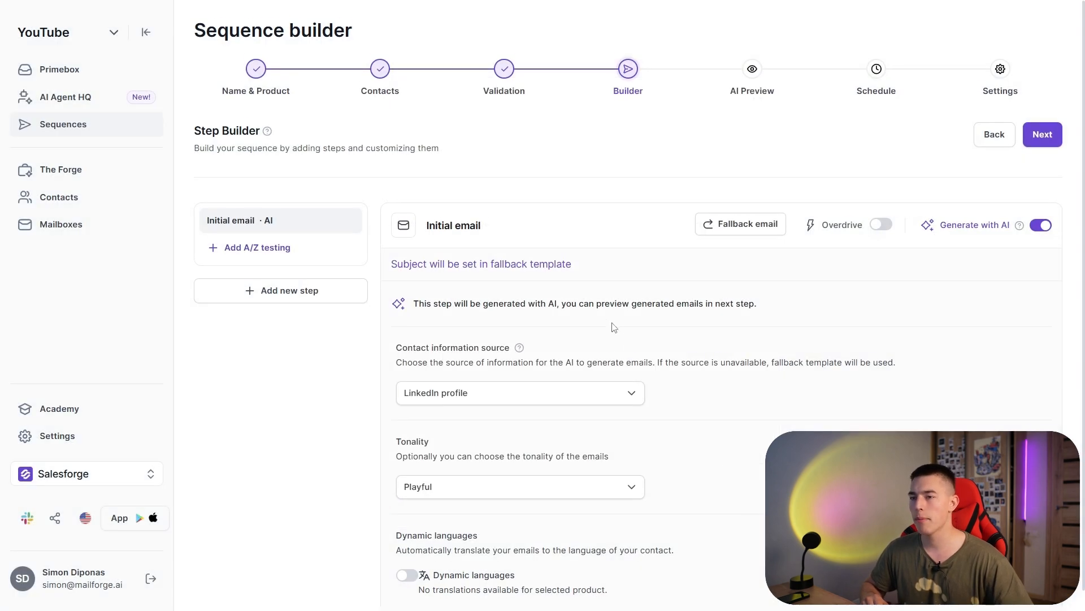
Review the initial email's available contact information sources and tonality options
scroll(729, 441, "down", 1)
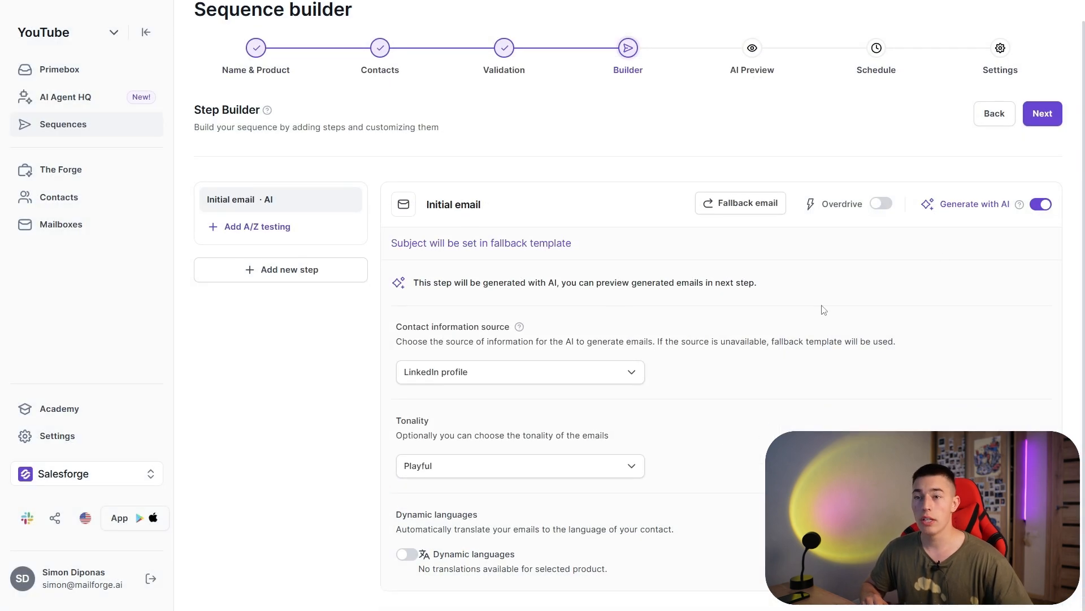
left_click(497, 377)
left_click(503, 378)
left_click(506, 380)
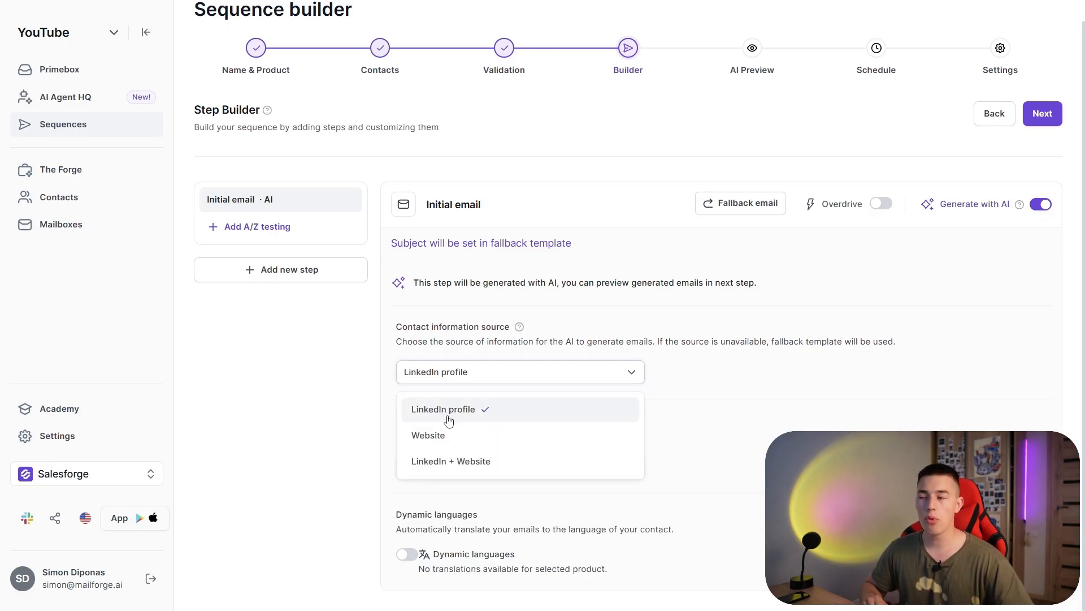
left_click(359, 448)
left_click(471, 469)
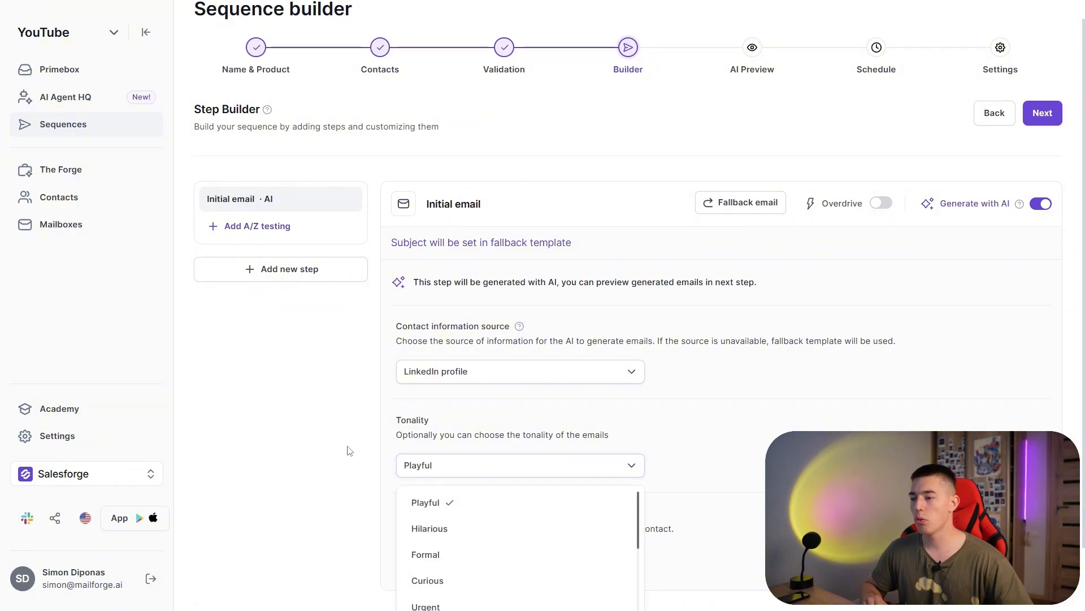
scroll(349, 450, "down", 2)
scroll(526, 475, "down", 5)
scroll(515, 515, "up", 7)
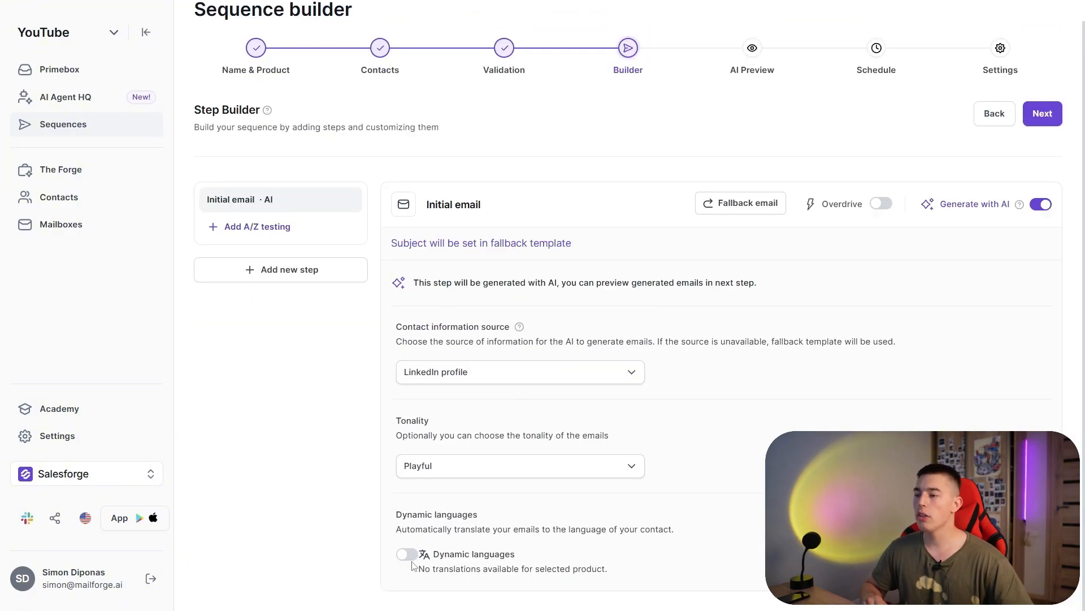
Turn on dynamic languages for the initial email and proceed to the AI email preview
left_click(407, 554)
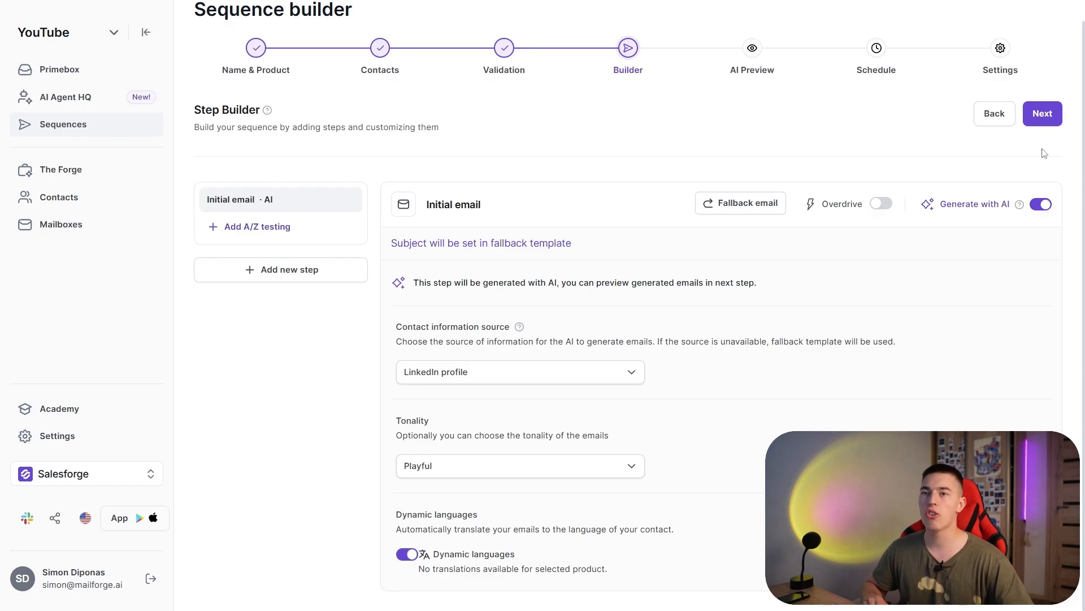
left_click(1043, 115)
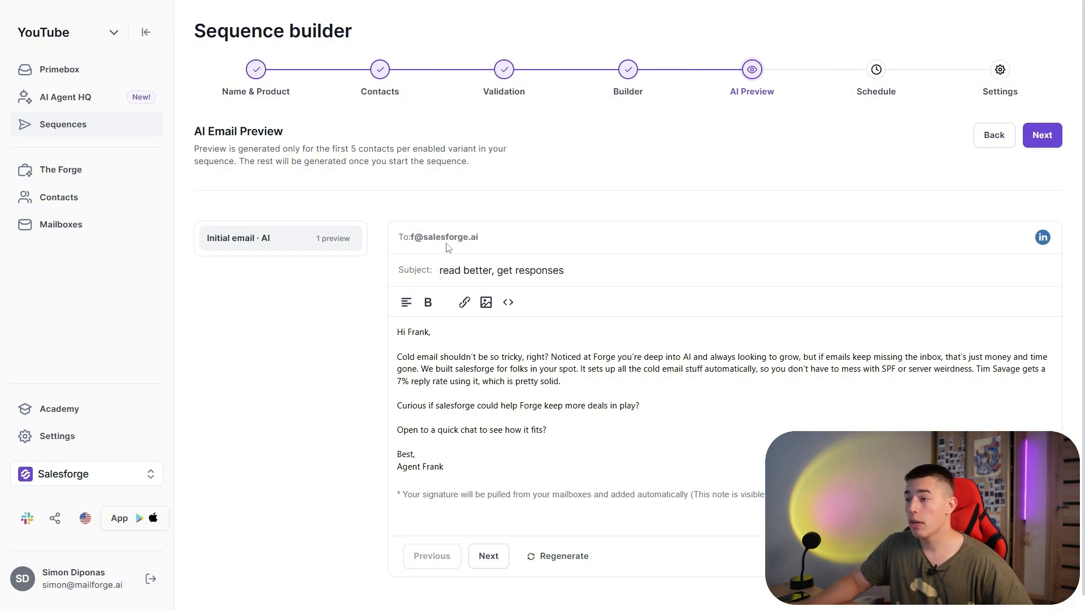
Examine the AI-generated email's subject line, main paragraph and closing question in the preview
left_click_drag(441, 271, 594, 272)
left_click(594, 271)
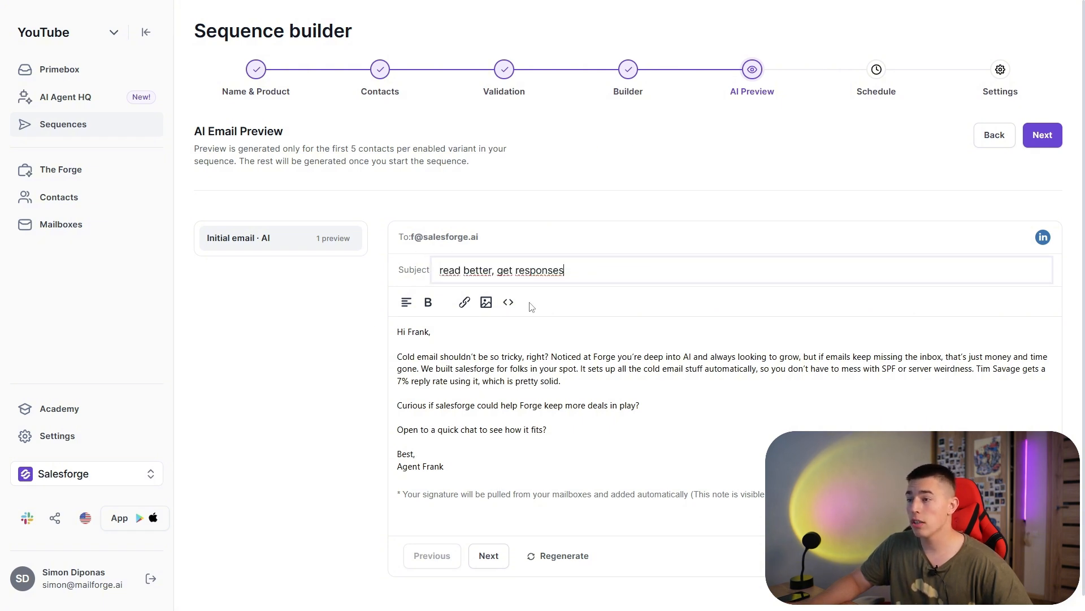
left_click(403, 355)
left_click_drag(403, 354, 641, 405)
left_click(641, 405)
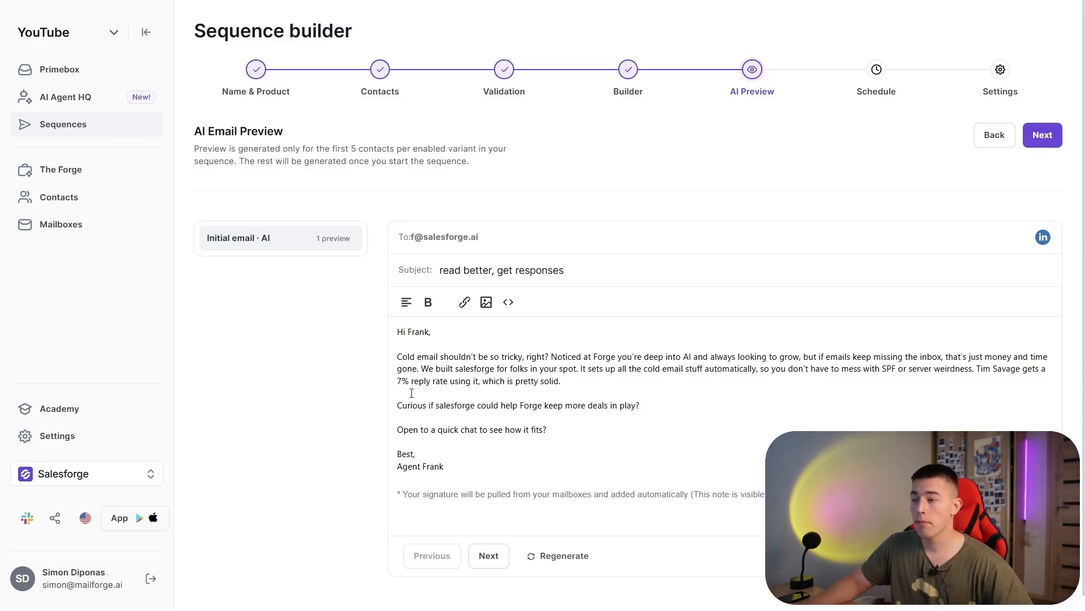
left_click_drag(435, 401, 655, 407)
left_click(654, 407)
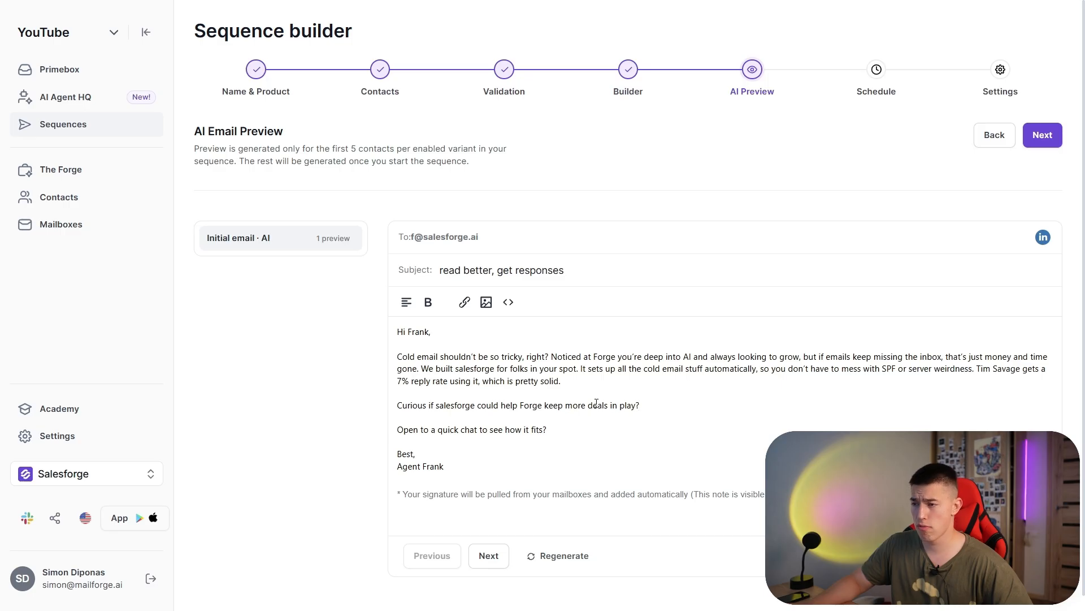
Examine the AI-generated email's personalised pitch, its automatic setup claim and the customer reply-rate sentence
left_click_drag(489, 357, 788, 380)
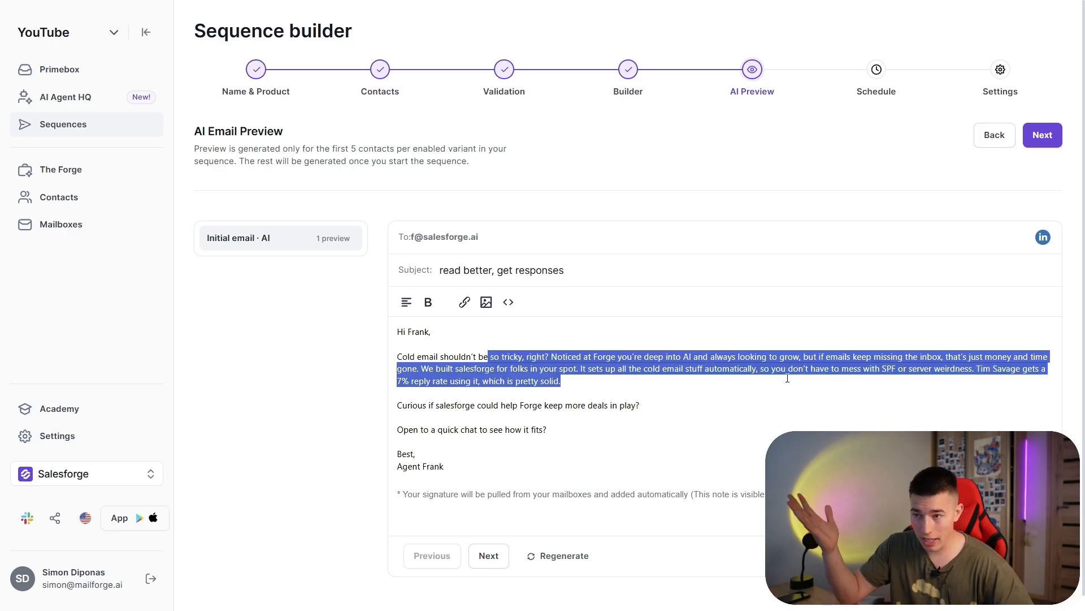
left_click(787, 382)
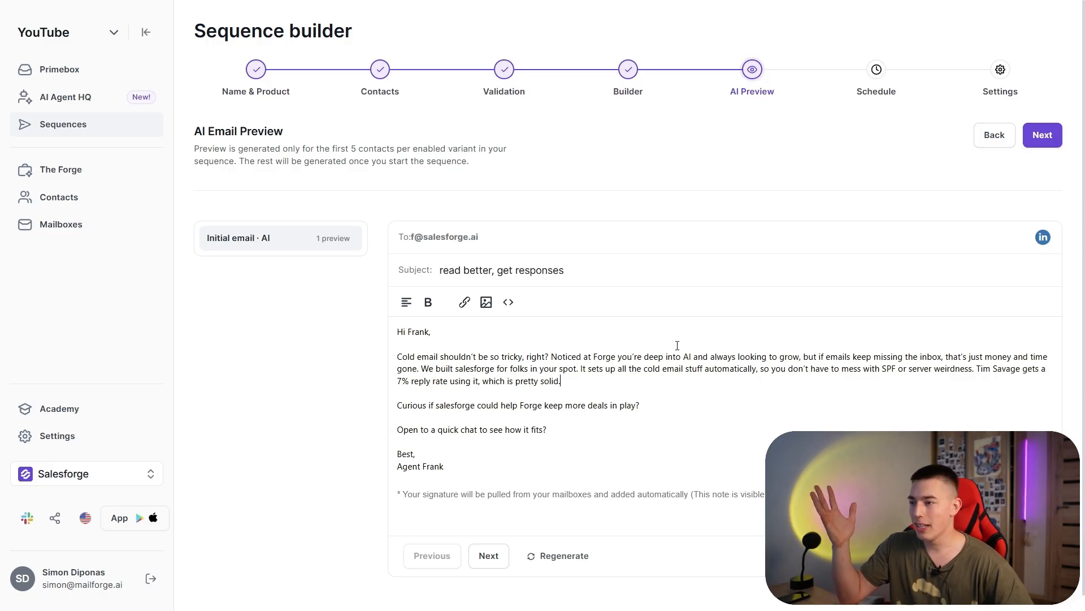
left_click_drag(1010, 383, 989, 374)
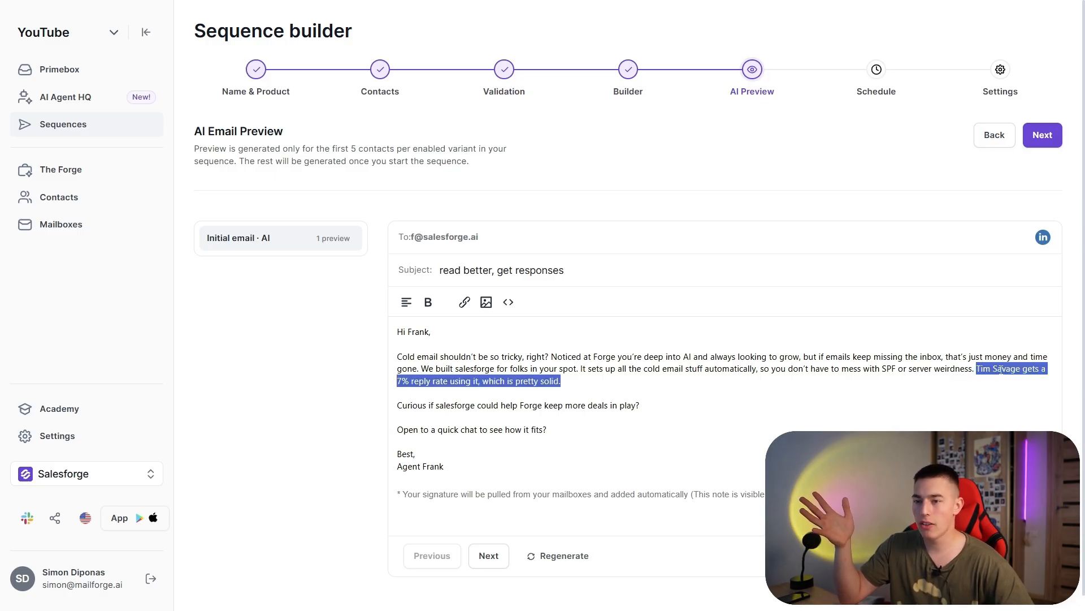
left_click_drag(758, 371, 961, 372)
left_click(960, 372)
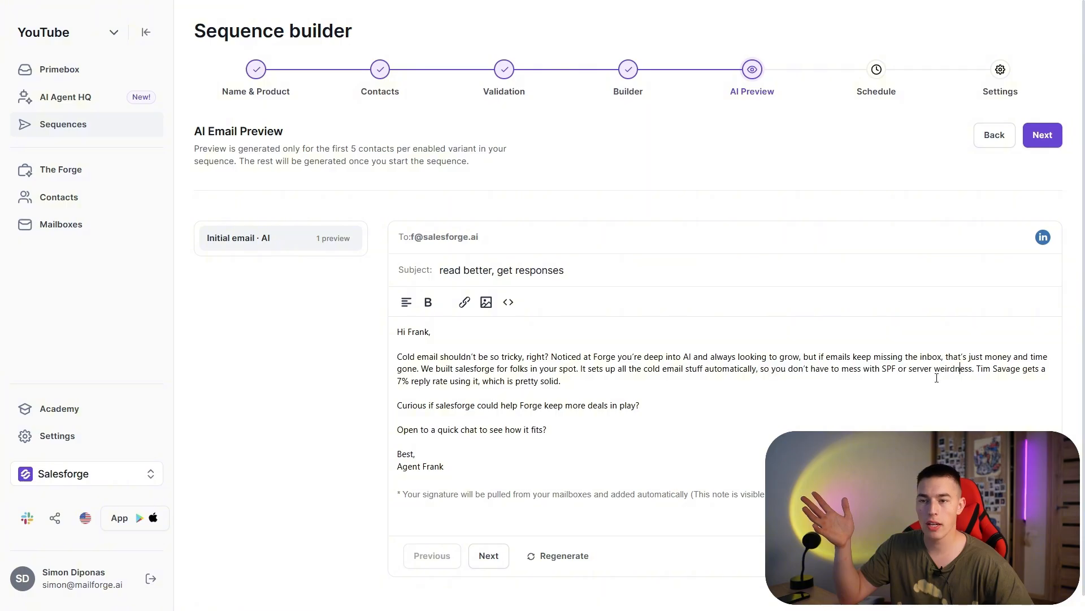
Accept the AI email preview, review the weekday sending schedule and continue to the sequence settings
left_click(1036, 136)
scroll(465, 225, "down", 3)
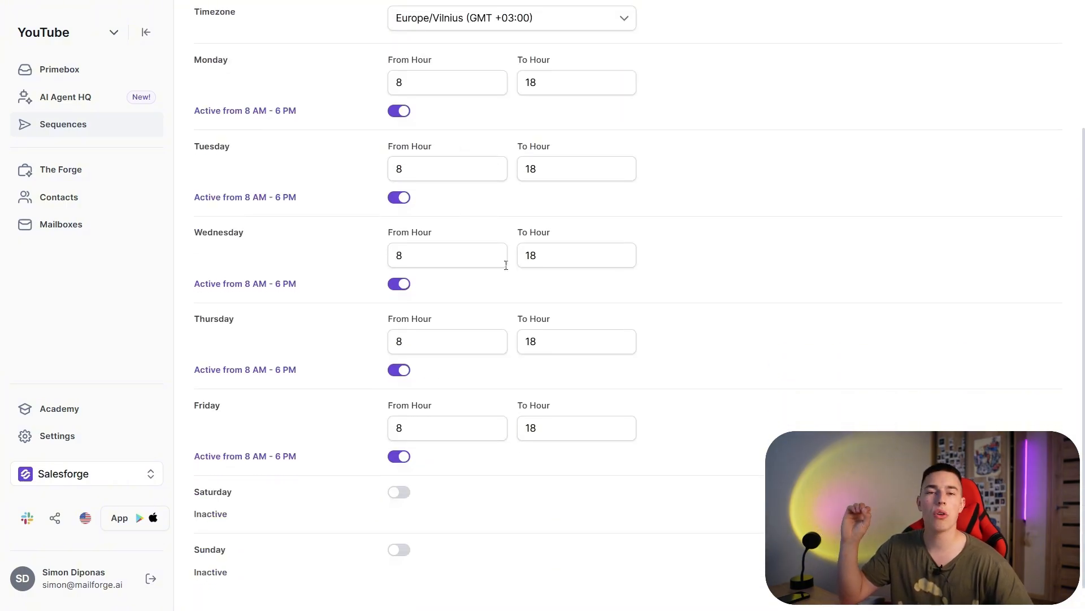
scroll(506, 265, "up", 3)
left_click(1042, 142)
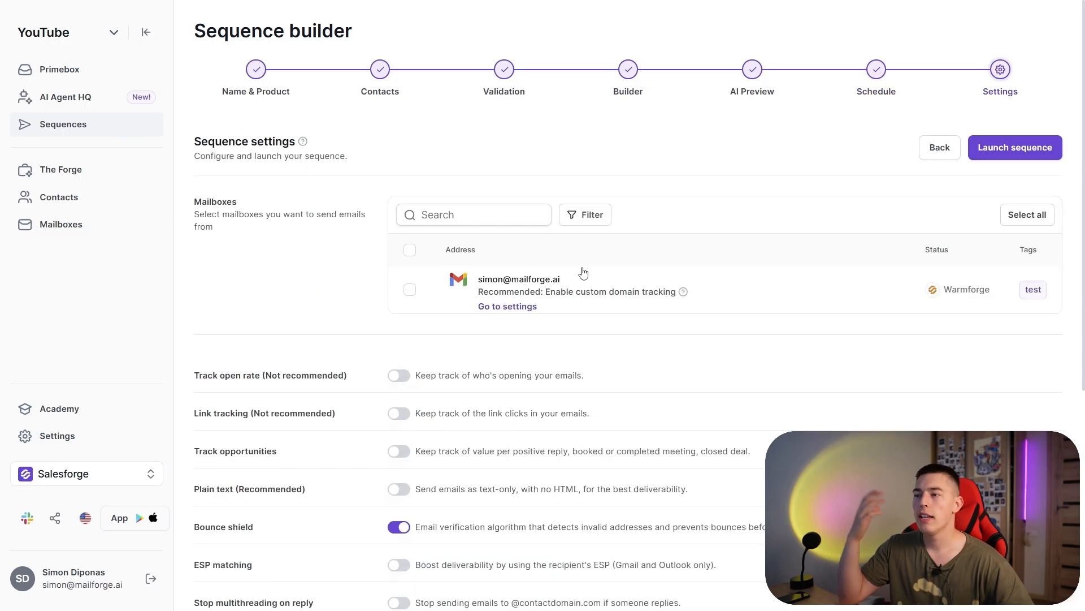
Turn on plain text sending for the sequence and review the remaining tracking, ESP matching and opt-out options
scroll(643, 286, "down", 1)
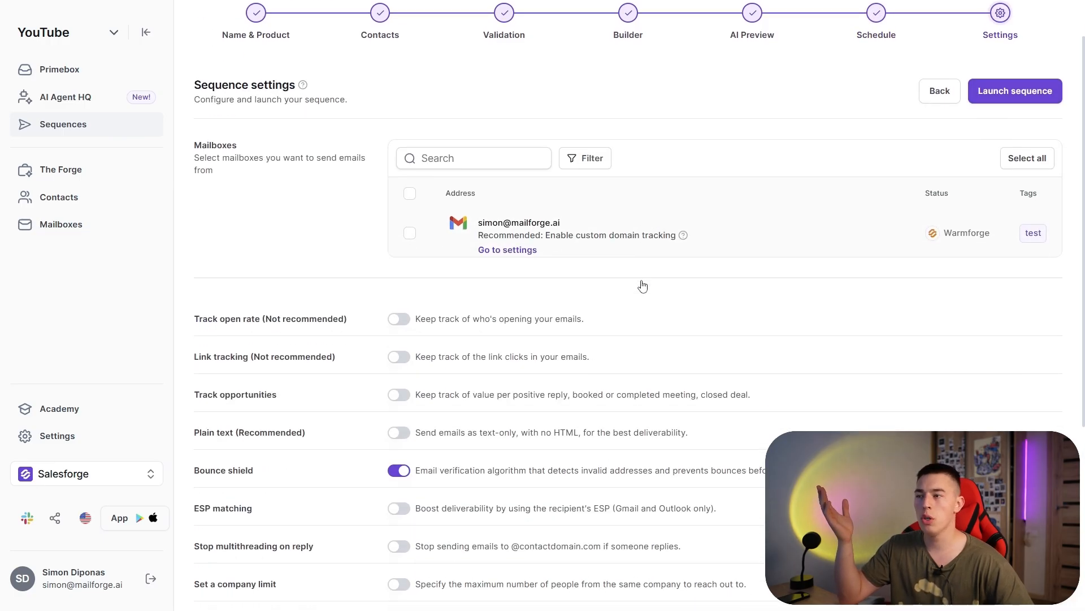
scroll(368, 299, "down", 3)
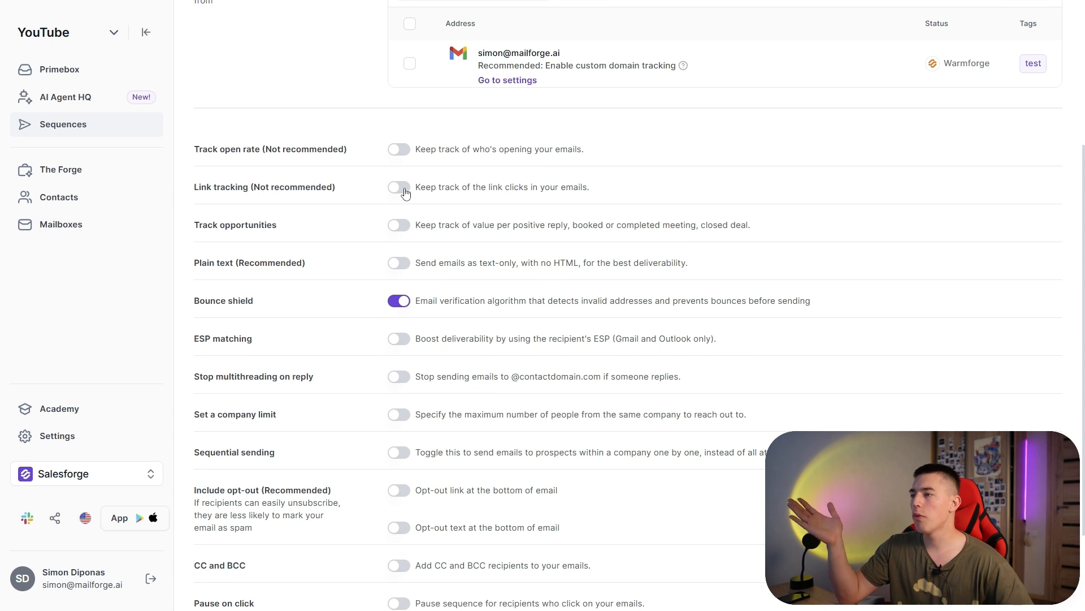
left_click(397, 265)
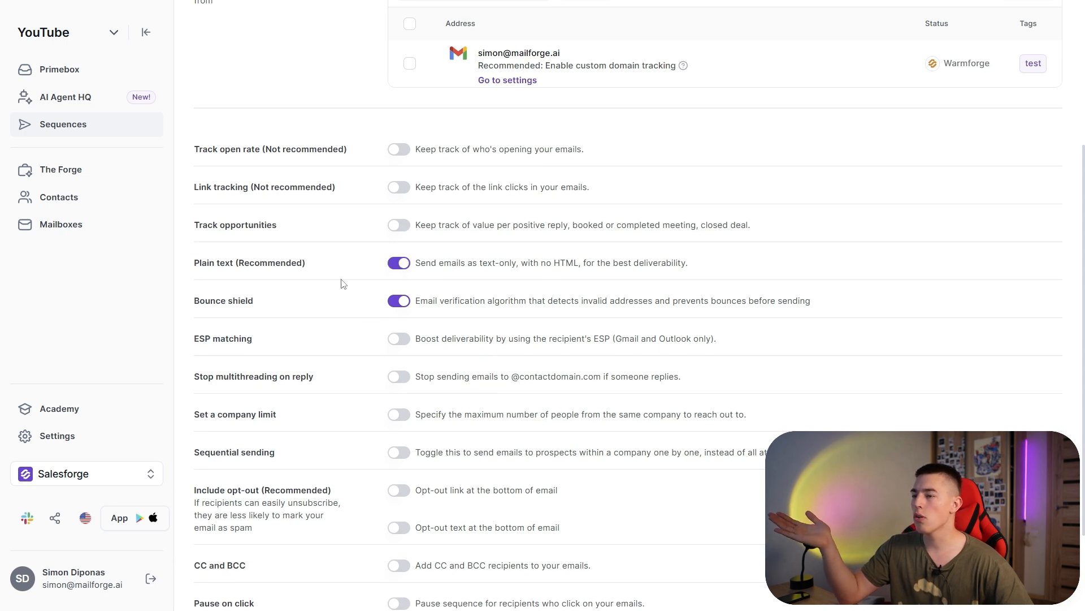
scroll(343, 283, "down", 1)
scroll(343, 283, "down", 1)
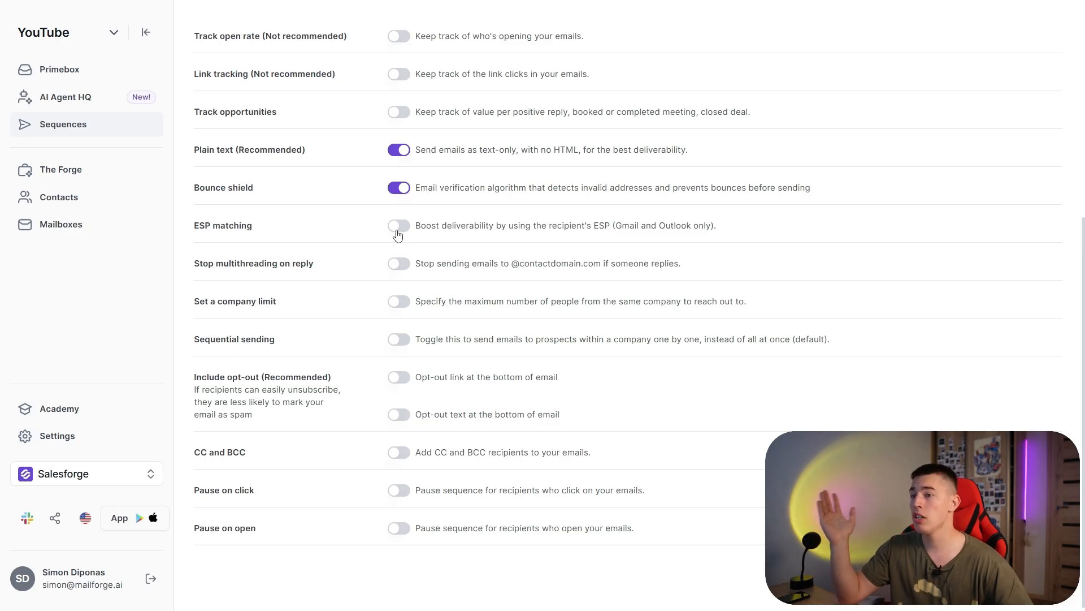
scroll(390, 234, "down", 1)
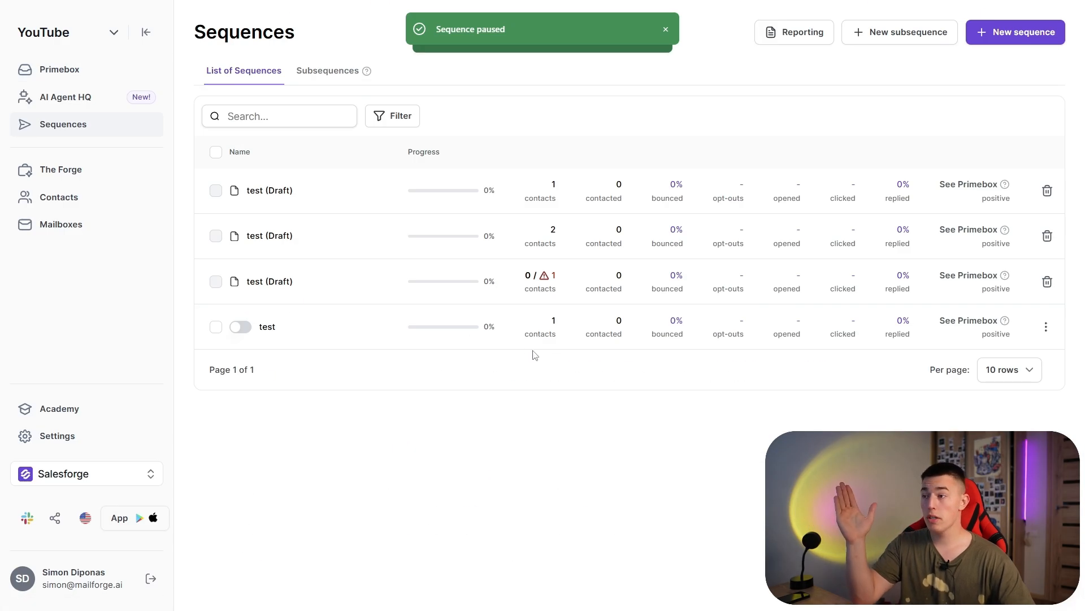
Open Primebox, dismiss the sequence notifications and review the inbox's AI agent views and reply labels
left_click(88, 71)
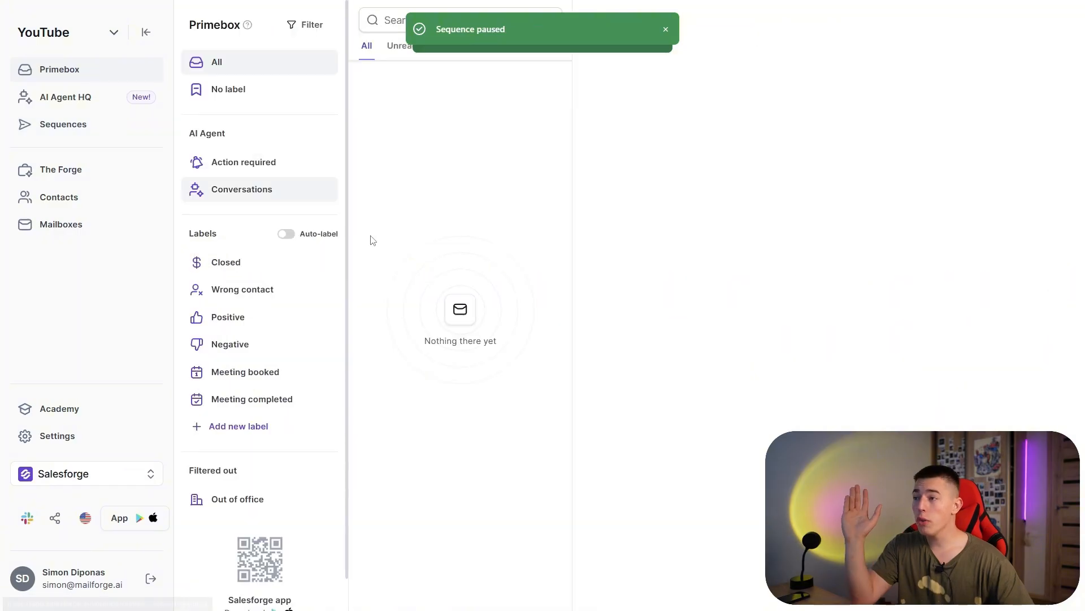
left_click(666, 30)
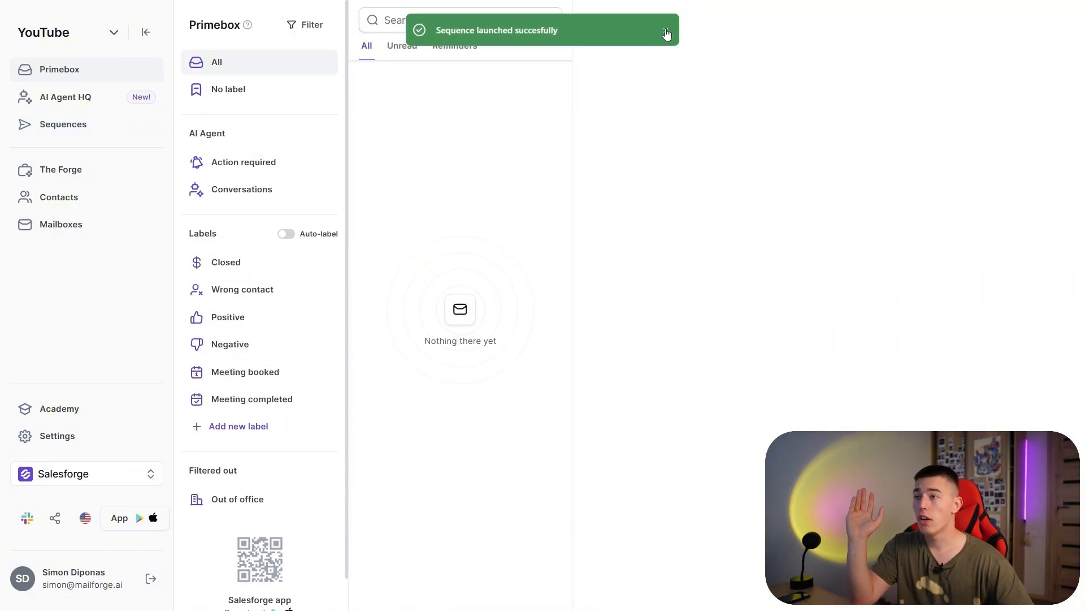
left_click(666, 32)
left_click(70, 173)
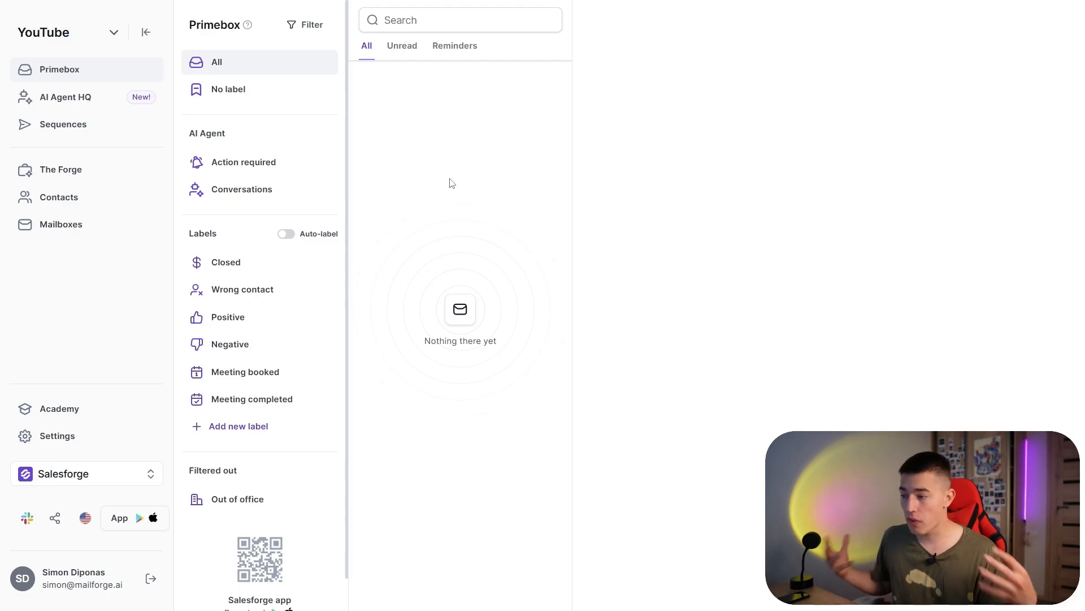
scroll(249, 348, "down", 1)
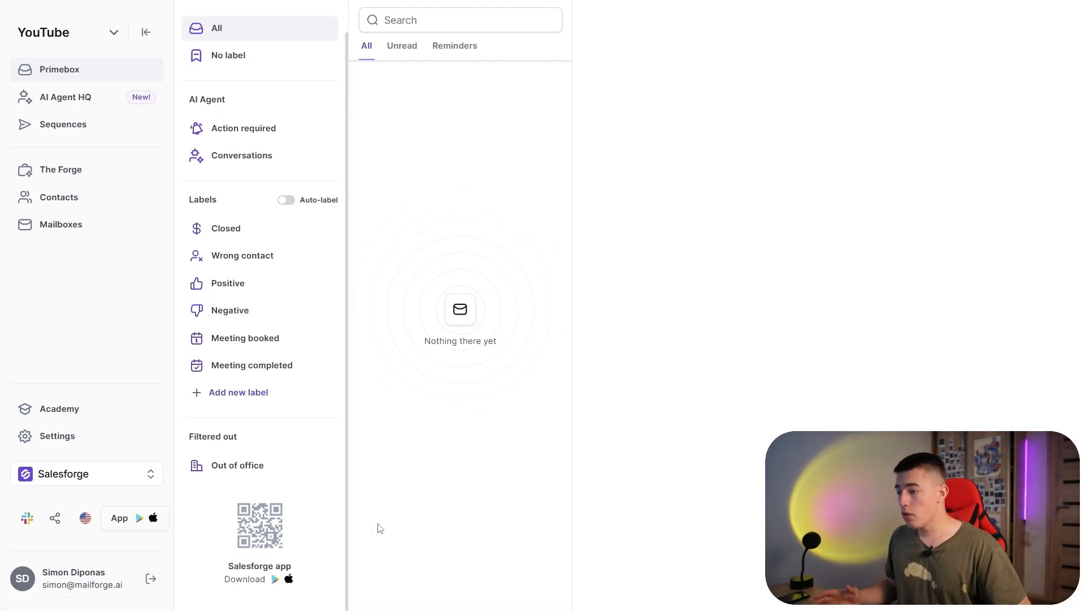